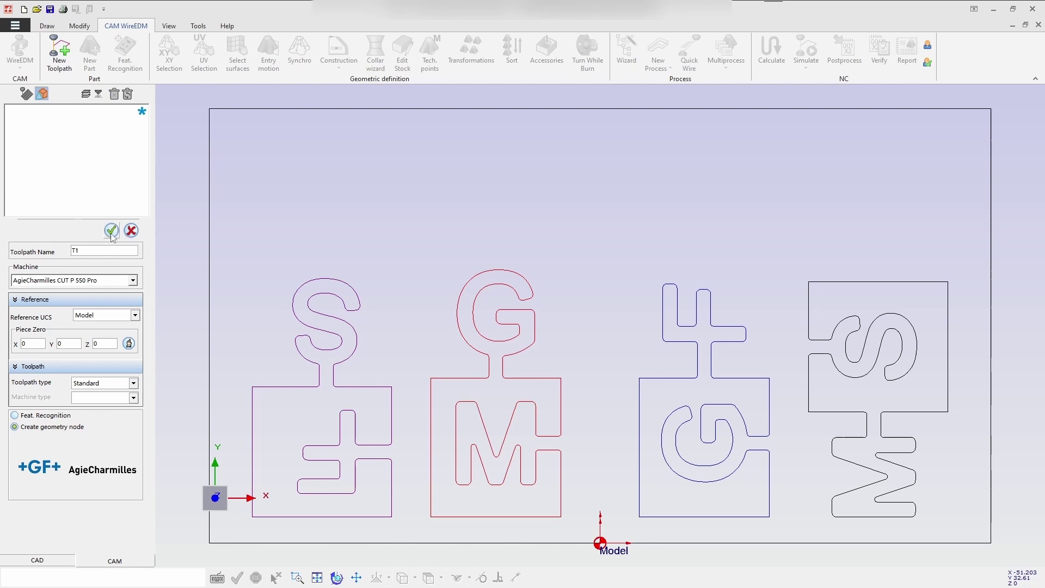
- Keep the AgieCharmilles CUT P 550 Pro machine and the name T1, and confirm the new toolpath
{"action": "left_click", "coordinate": [112, 231]}
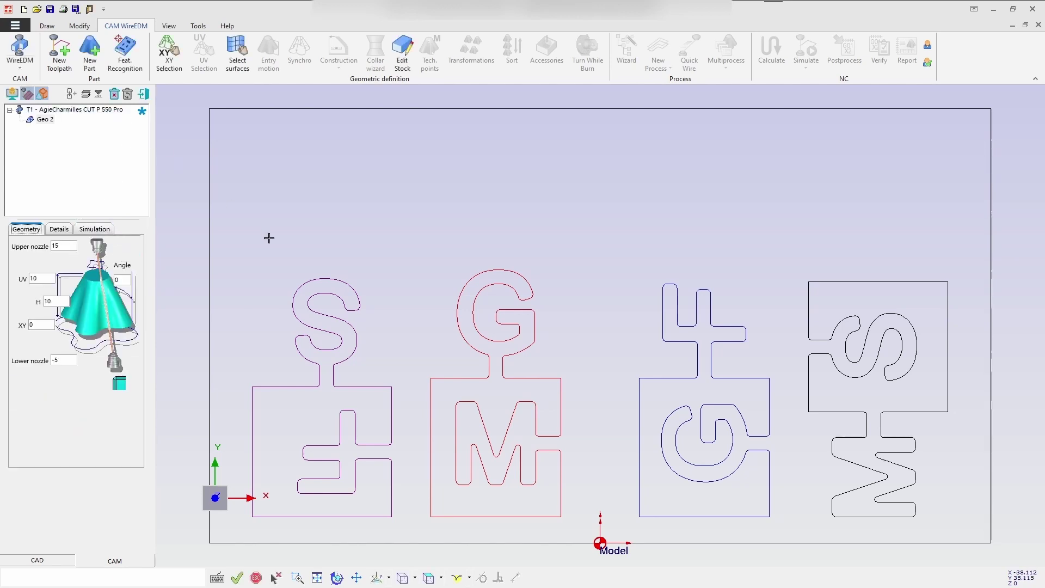
- Select the leftmost S part's outer contour as the toolpath geometry
{"action": "left_click", "coordinate": [169, 64]}
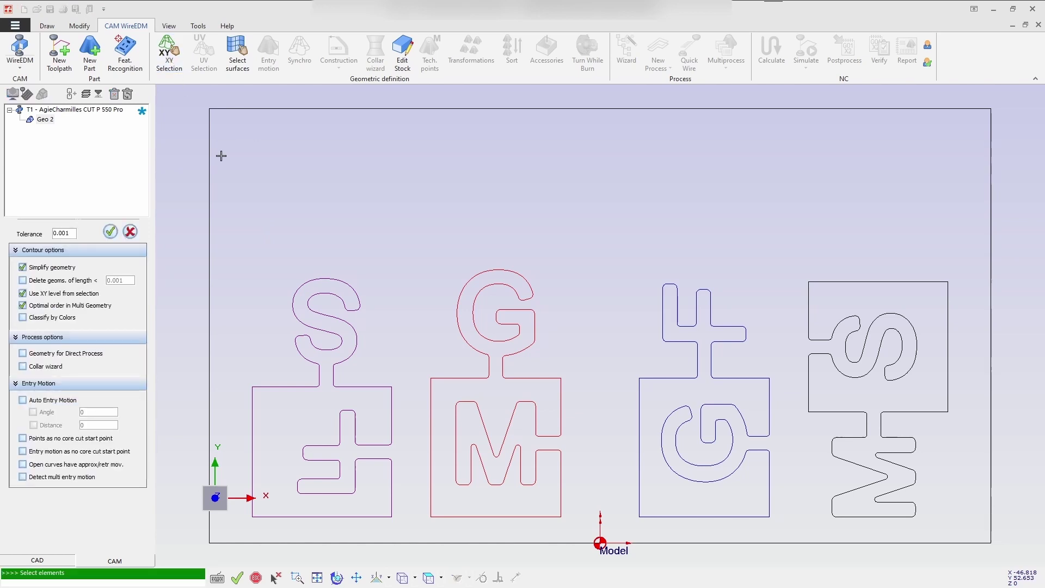
{"action": "left_click", "coordinate": [295, 319]}
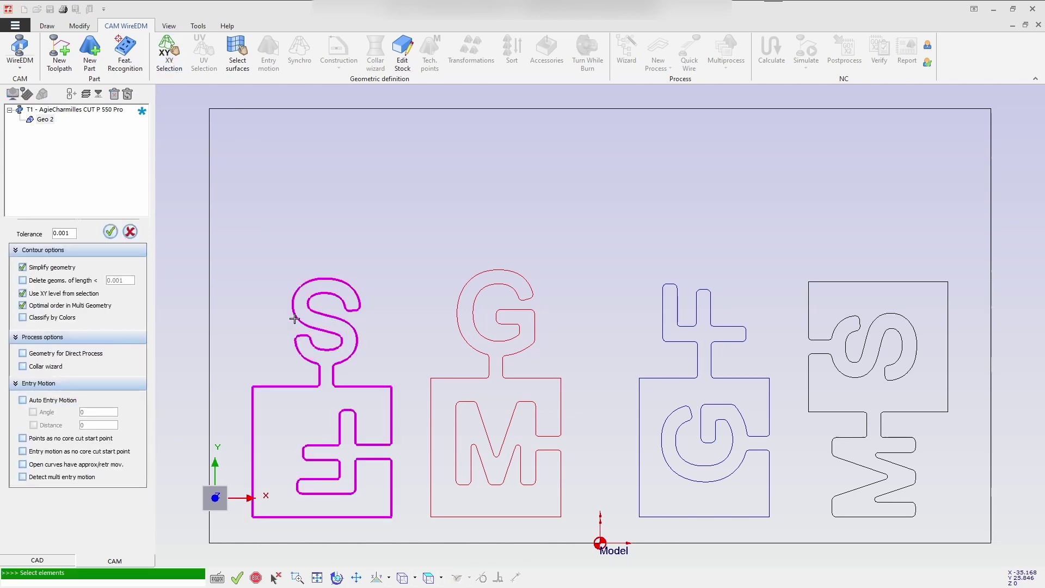
{"action": "right_click", "coordinate": [263, 326]}
- Rename the geometry from Geo 2 to F-S
{"action": "left_click", "coordinate": [59, 228]}
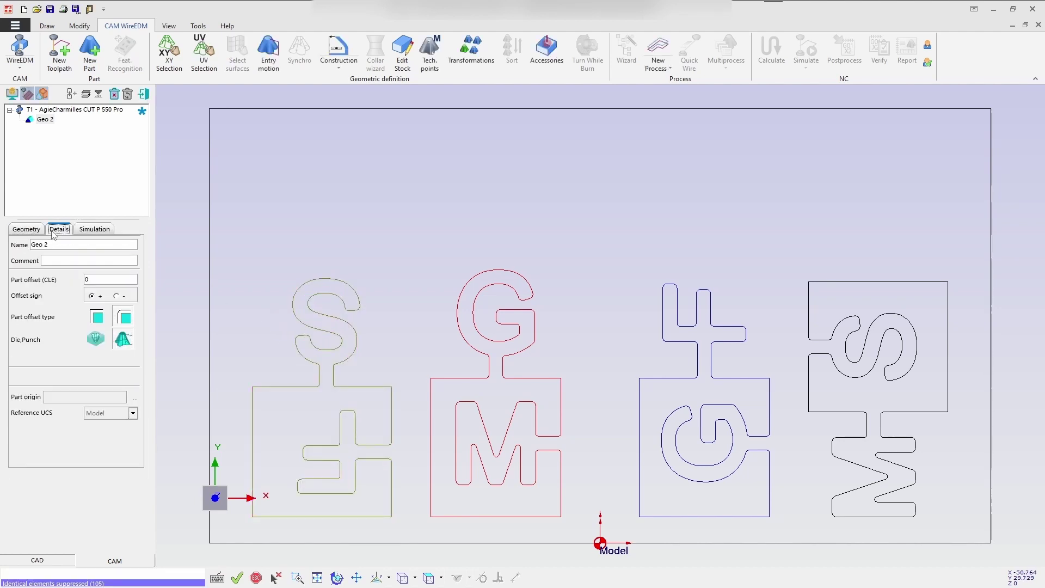
{"action": "double_click", "coordinate": [41, 245]}
{"action": "type", "text": "F-S"}
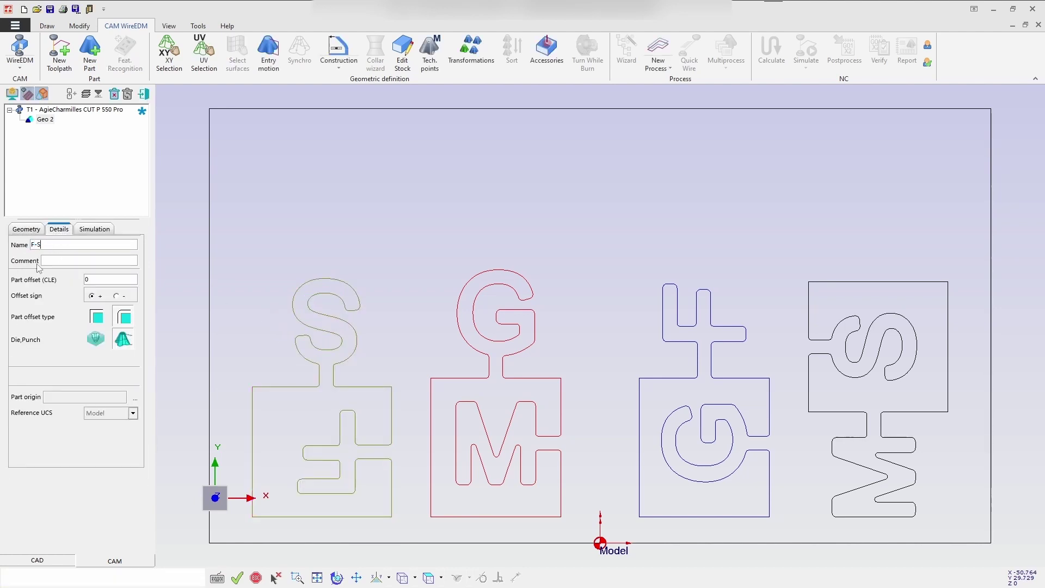
{"action": "left_click", "coordinate": [50, 261]}
- Add a length-5 picked-point entry motion starting on the F-S contour's left edge
{"action": "left_click", "coordinate": [269, 52]}
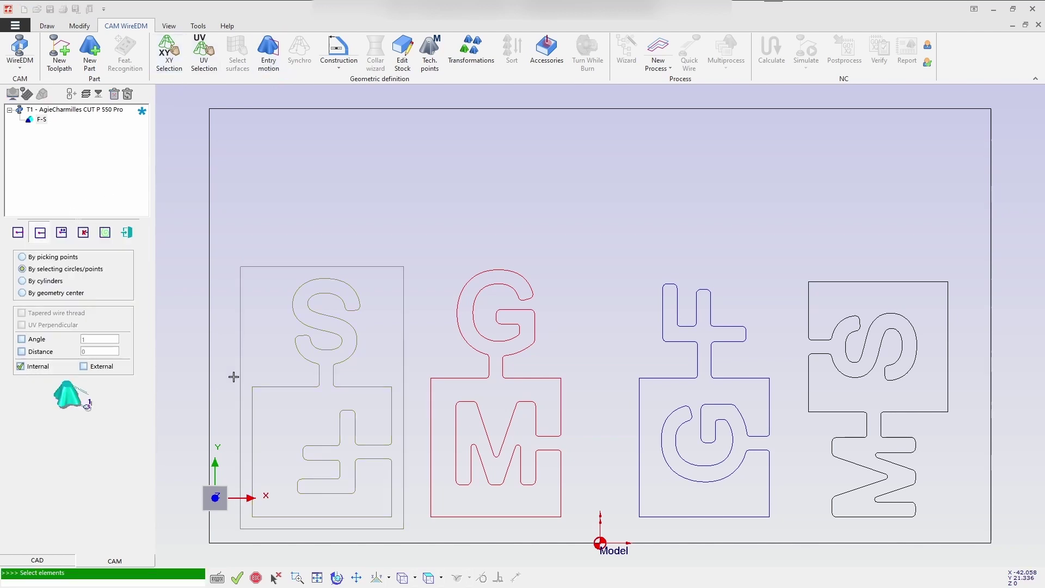
{"action": "scroll", "coordinate": [338, 385], "scroll_direction": "down", "scroll_amount": 1}
{"action": "scroll", "coordinate": [408, 401], "scroll_direction": "up", "scroll_amount": 2}
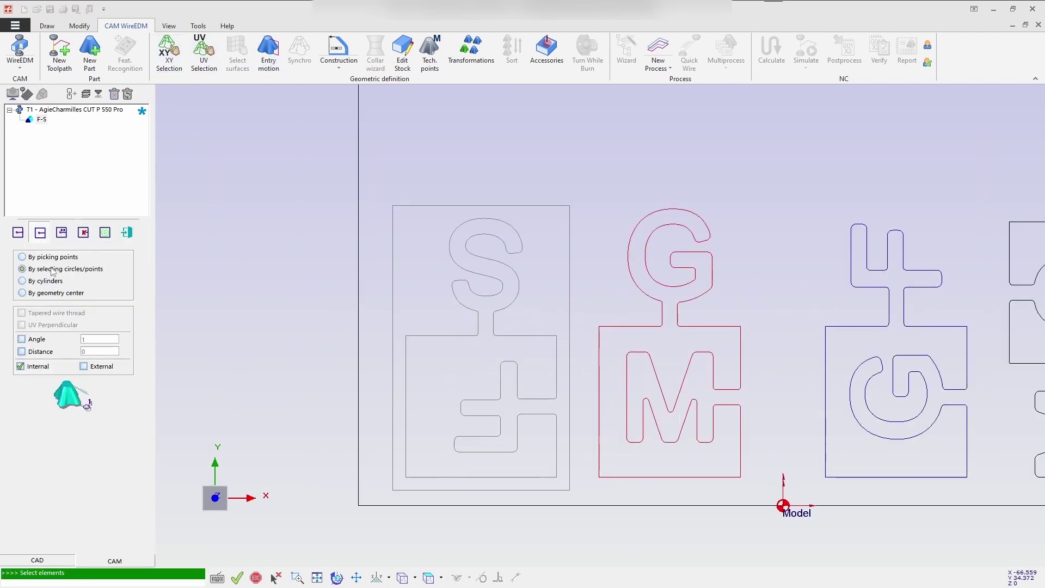
{"action": "left_click", "coordinate": [18, 233]}
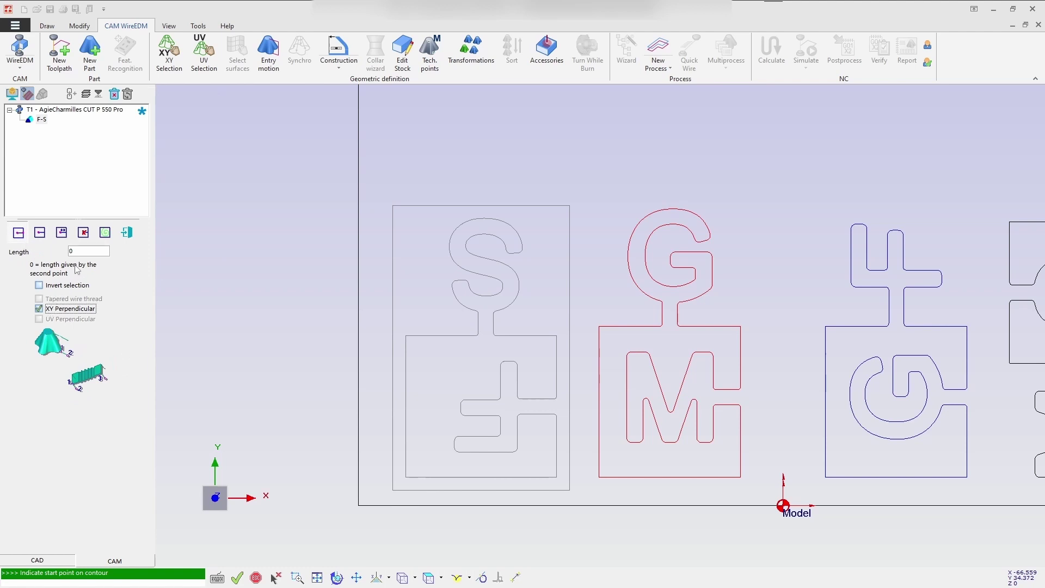
{"action": "double_click", "coordinate": [83, 251]}
{"action": "type", "text": "5"}
{"action": "left_click", "coordinate": [405, 407]}
{"action": "left_click", "coordinate": [310, 444]}
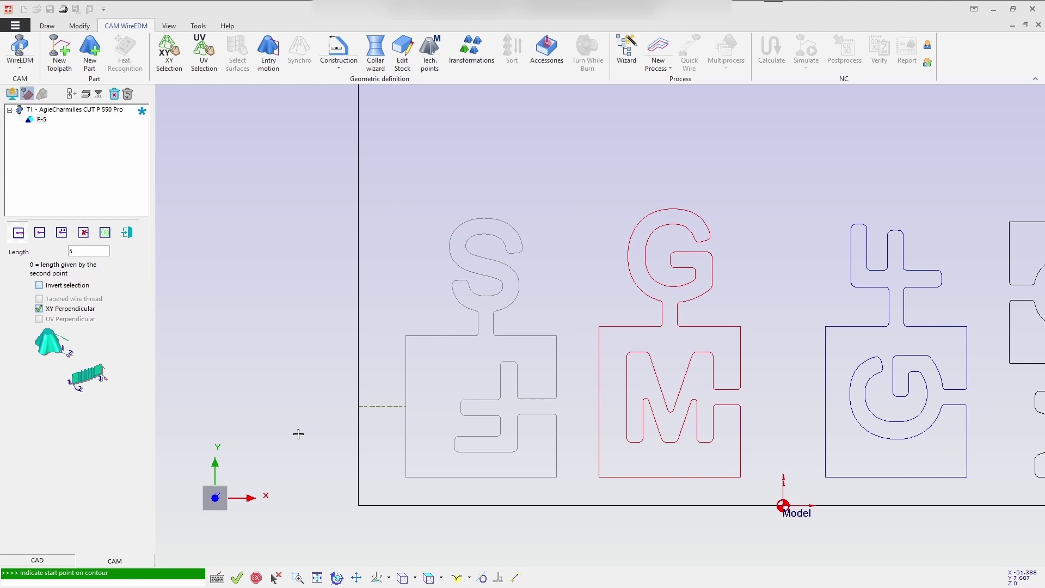
{"action": "right_click", "coordinate": [302, 423]}
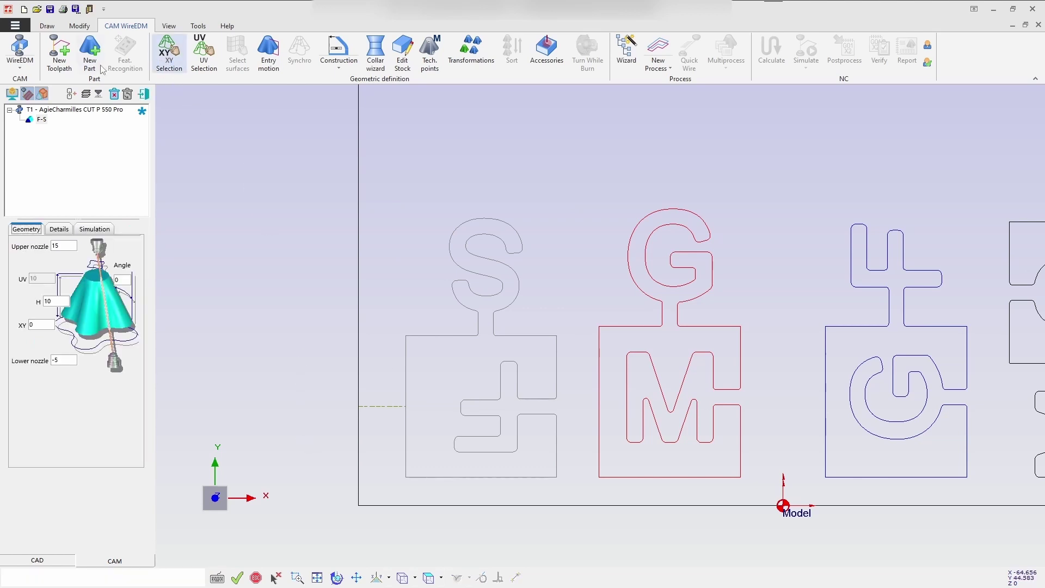
- Select the G/M part's contour as a new geometry named M-G
{"action": "left_click", "coordinate": [170, 61]}
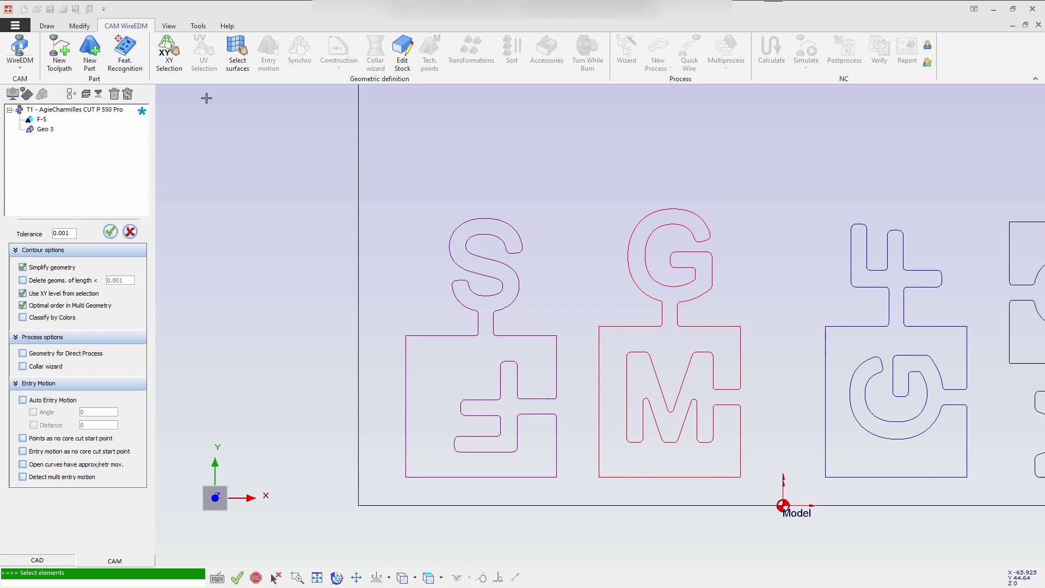
{"action": "left_click", "coordinate": [632, 276]}
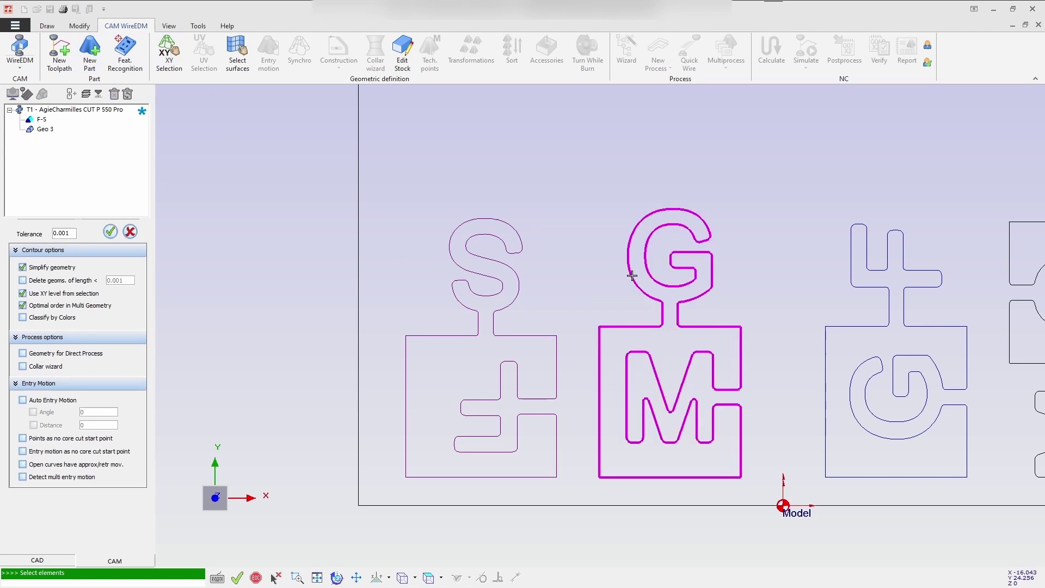
{"action": "right_click", "coordinate": [631, 276]}
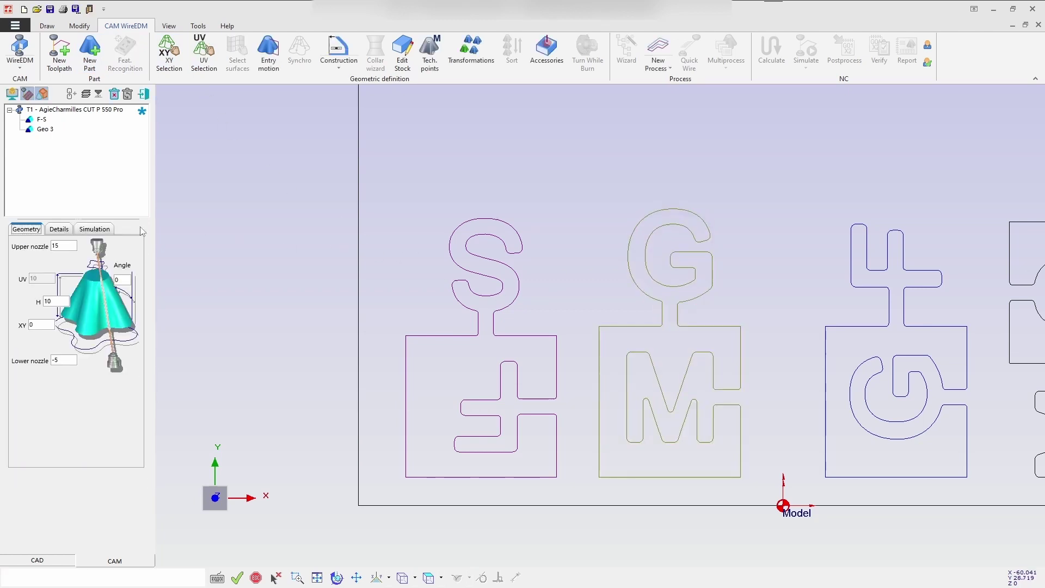
{"action": "left_click", "coordinate": [59, 229]}
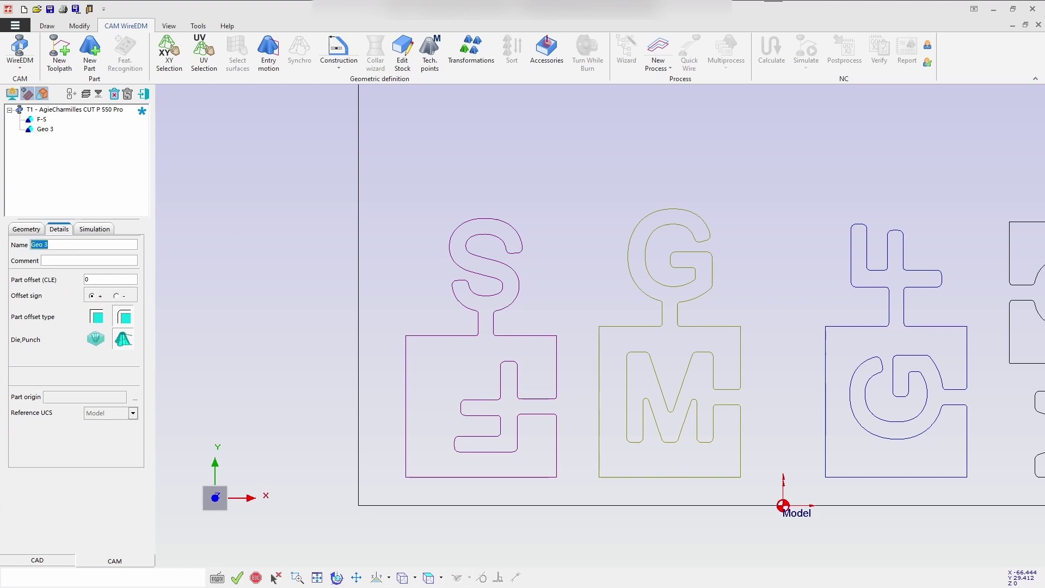
{"action": "type", "text": "M-G"}
- Give M-G a length-5 entry motion from its bottom edge, then start a new geometry
{"action": "left_click", "coordinate": [268, 51]}
{"action": "double_click", "coordinate": [90, 251]}
{"action": "type", "text": "5"}
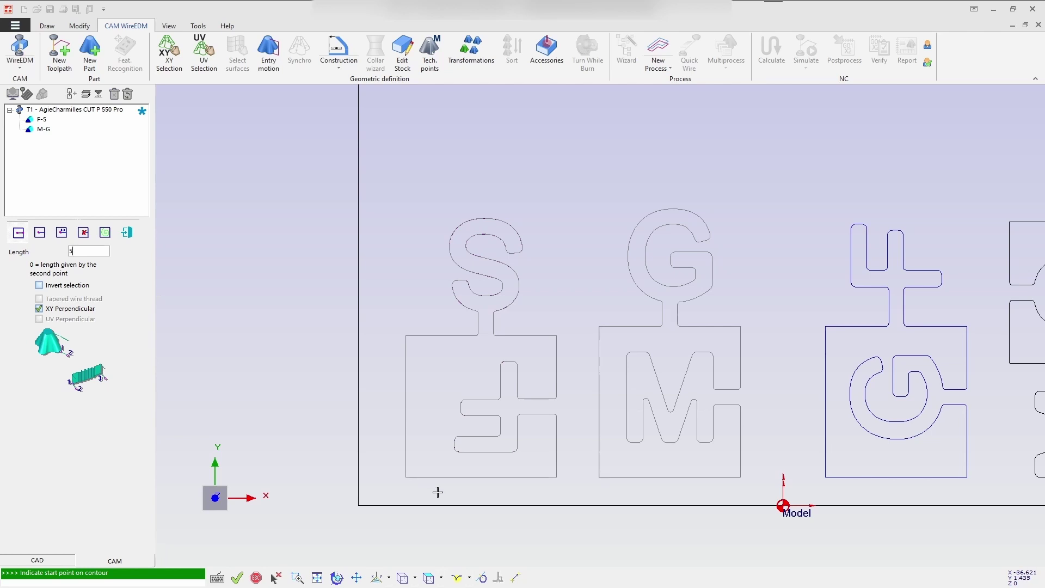
{"action": "left_click", "coordinate": [671, 478]}
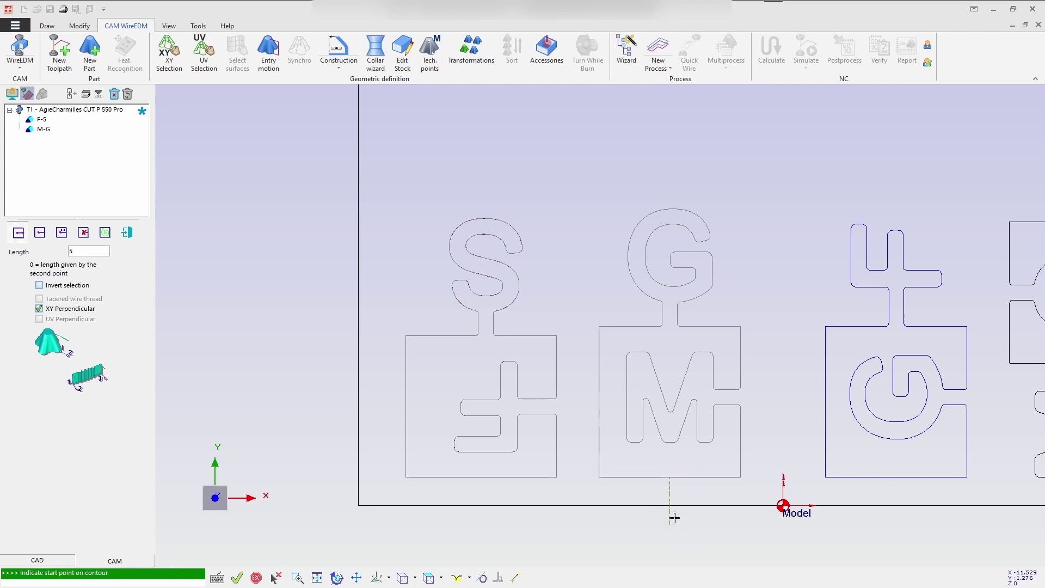
{"action": "left_click", "coordinate": [280, 345]}
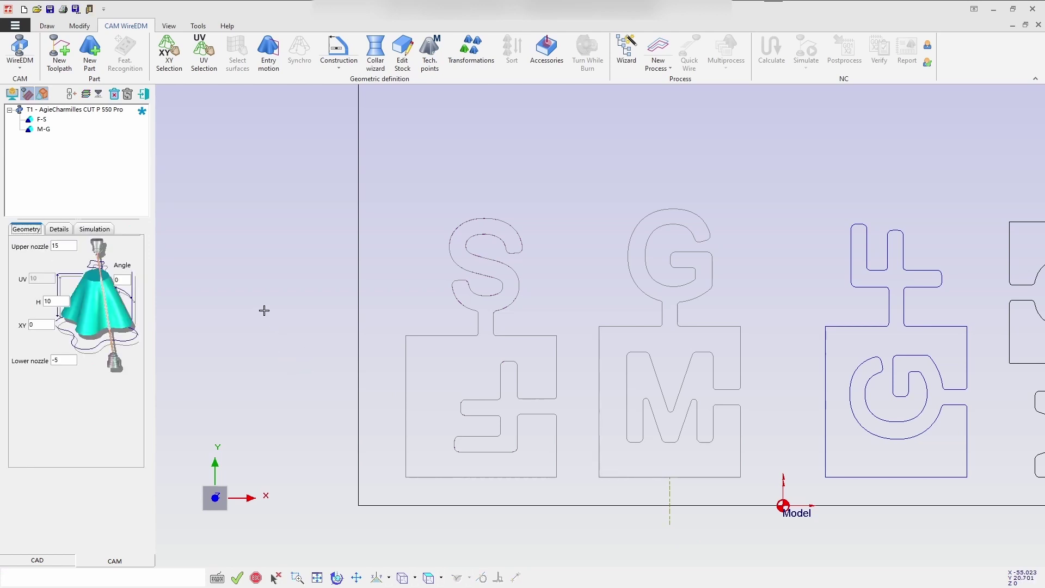
{"action": "left_click", "coordinate": [89, 59]}
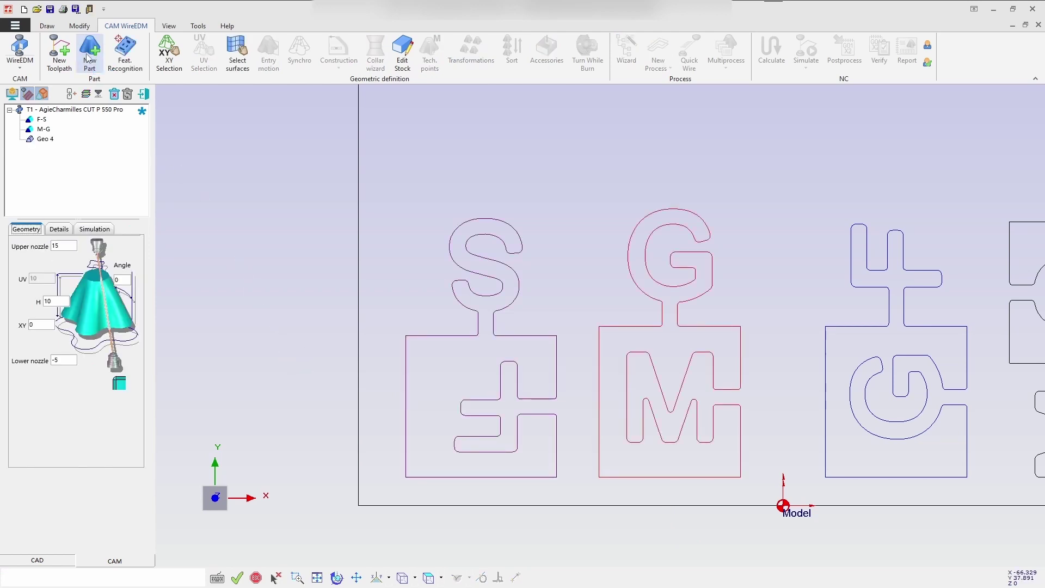
- Select the third part's G/F contour and rename the geometry from Geo 4 to G-F
{"action": "left_click", "coordinate": [168, 53]}
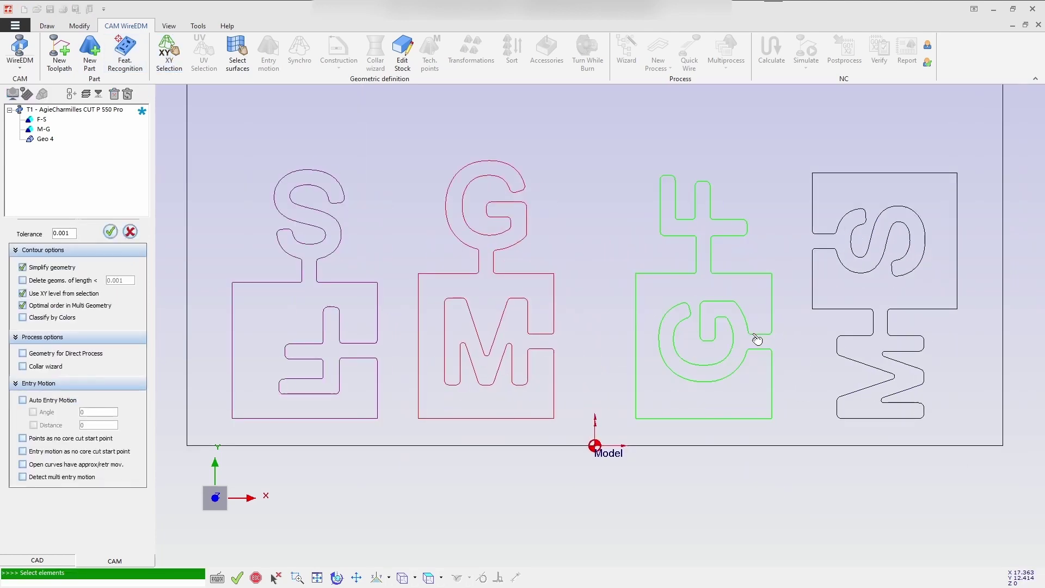
{"action": "left_click", "coordinate": [761, 328]}
{"action": "right_click", "coordinate": [473, 359]}
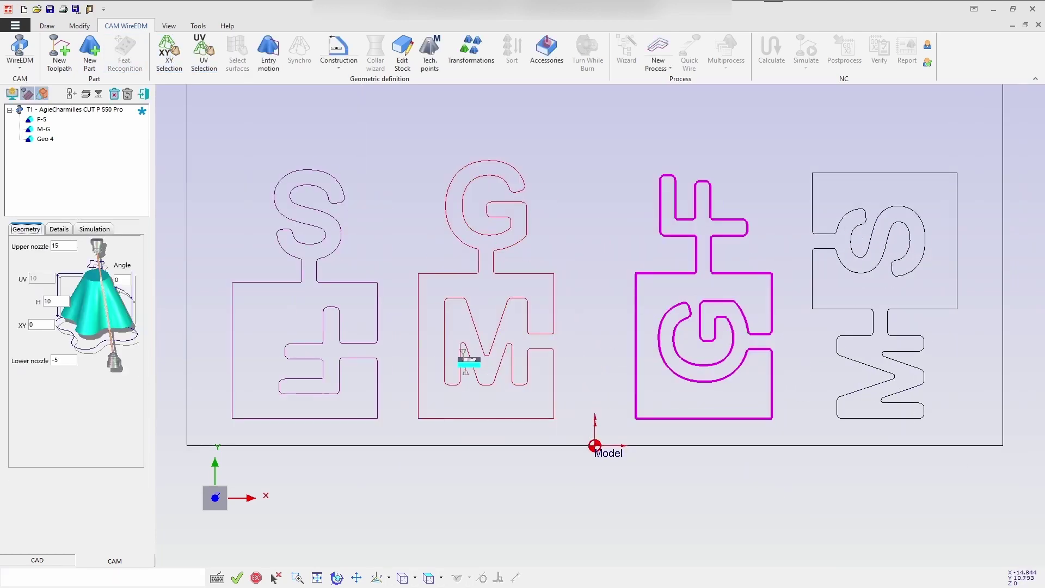
{"action": "left_click", "coordinate": [58, 229]}
{"action": "left_click_drag", "start_coordinate": [61, 245], "coordinate": [21, 242]}
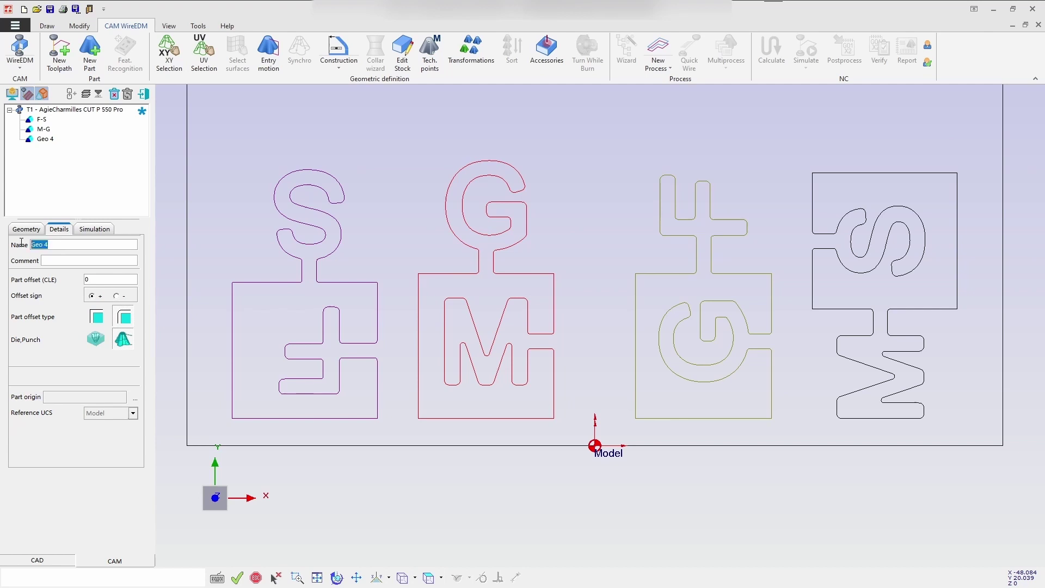
{"action": "type", "text": "G-F"}
{"action": "key", "text": "Return"}
- Add a length-5 entry motion starting mid-way along G-F's bottom edge
{"action": "left_click", "coordinate": [269, 59]}
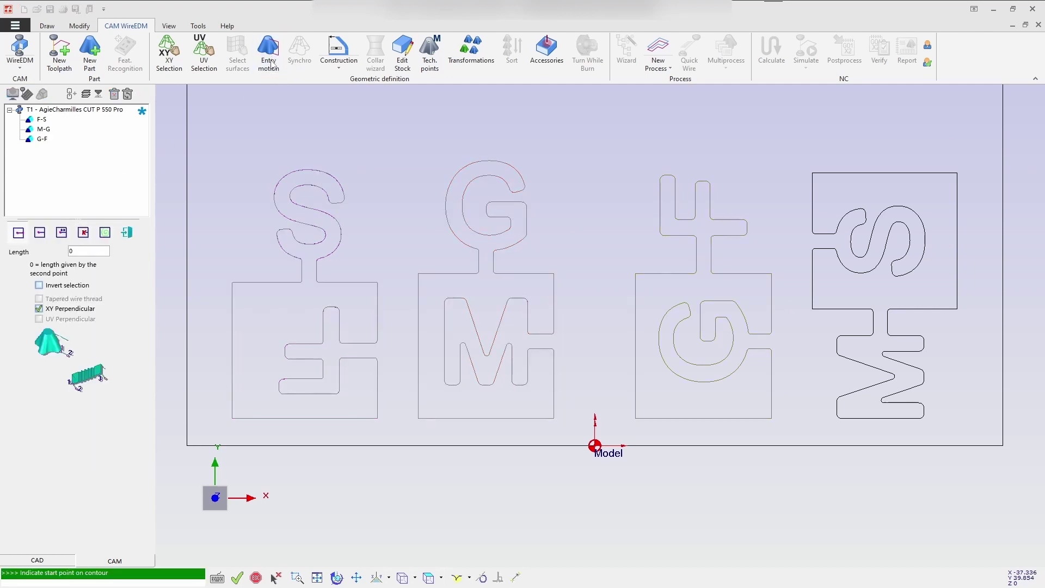
{"action": "type", "text": "5"}
{"action": "left_click", "coordinate": [709, 421]}
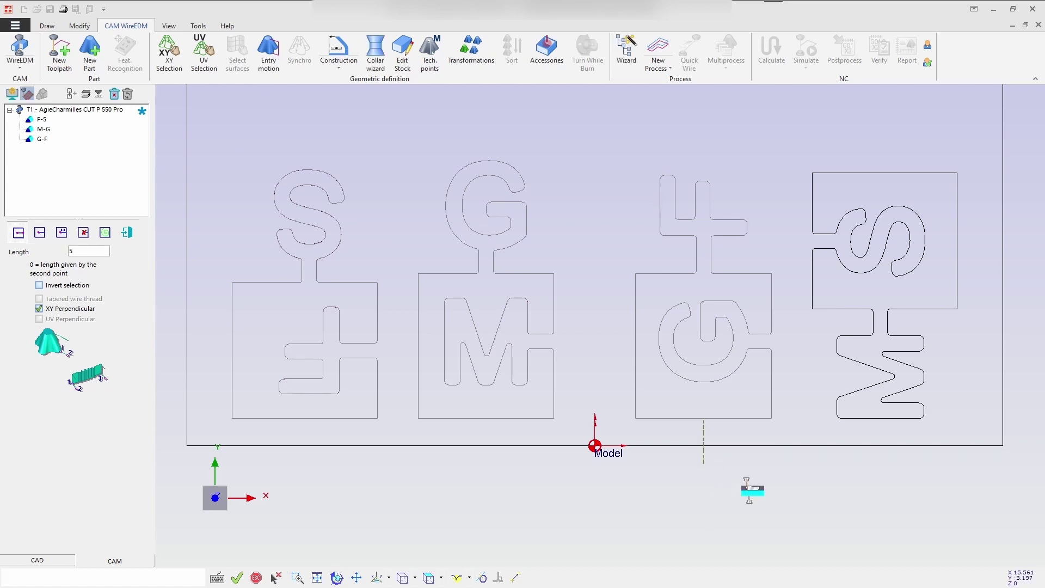
- Create a new part from the rightmost S-M contour and rename it from Geo 5 to M-S
{"action": "left_click", "coordinate": [91, 54]}
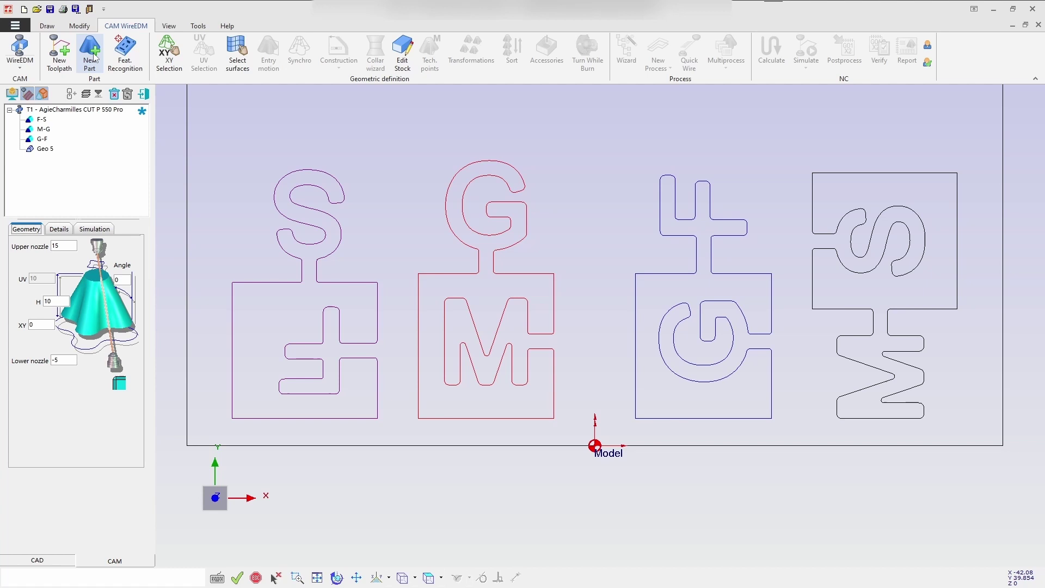
{"action": "left_click", "coordinate": [168, 54]}
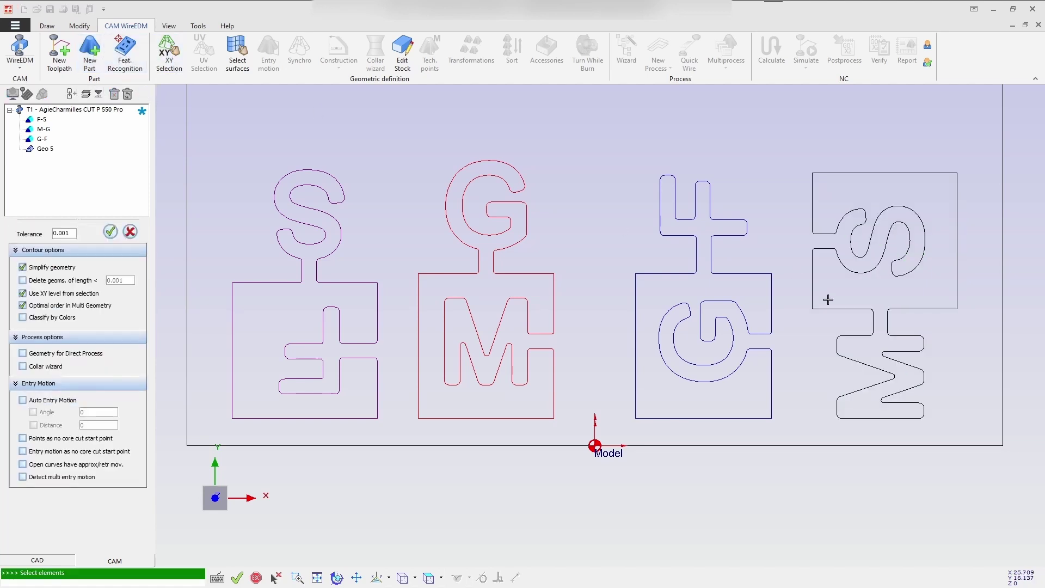
{"action": "left_click", "coordinate": [822, 306]}
{"action": "key", "text": "Return"}
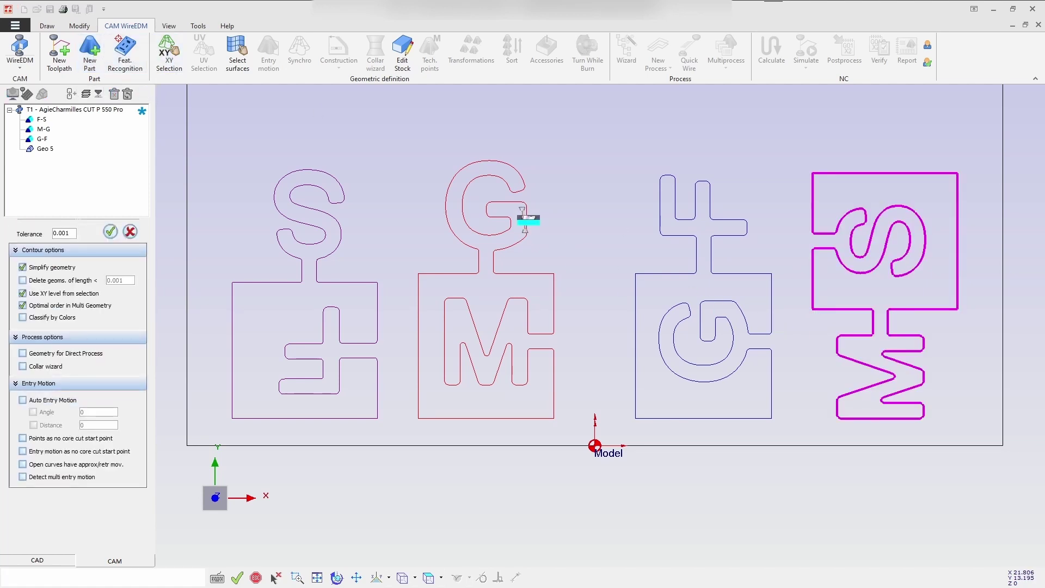
{"action": "left_click", "coordinate": [58, 229]}
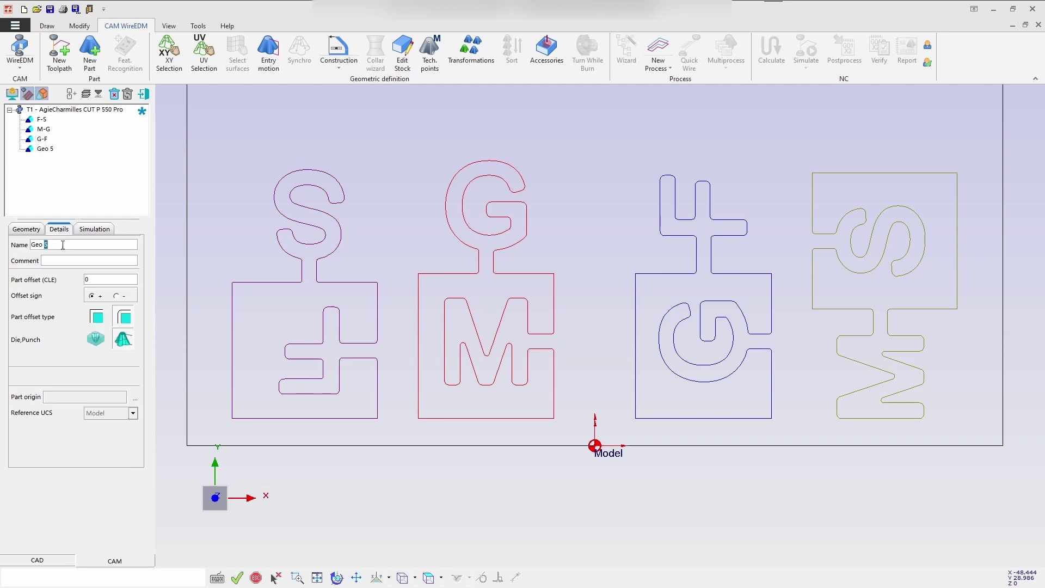
{"action": "left_click_drag", "start_coordinate": [63, 245], "coordinate": [10, 241]}
{"action": "type", "text": "M-S"}
- Add a length-5 entry motion from the right side of M-S's upper block
{"action": "left_click", "coordinate": [277, 61]}
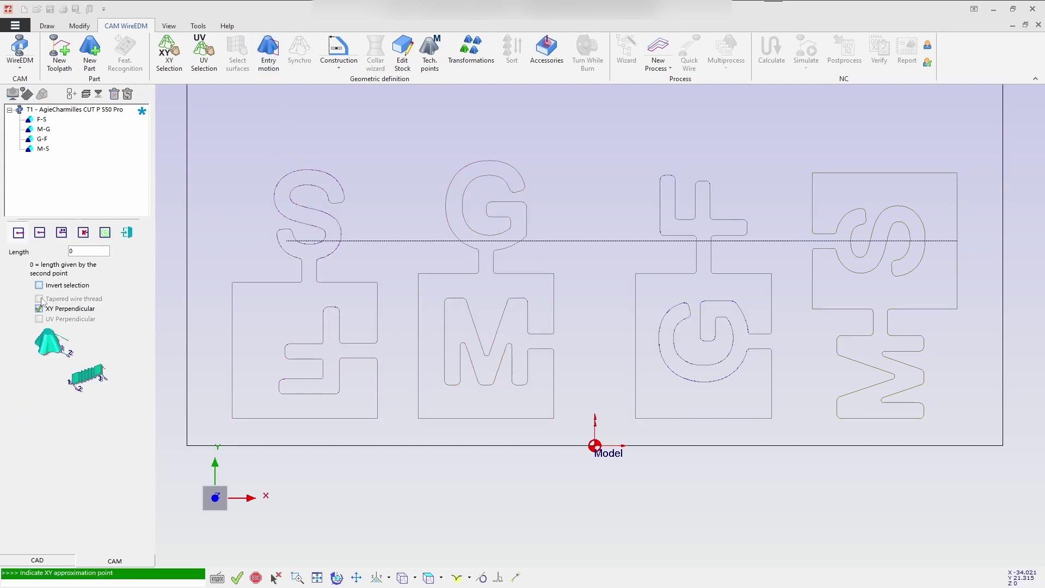
{"action": "left_click", "coordinate": [1008, 260]}
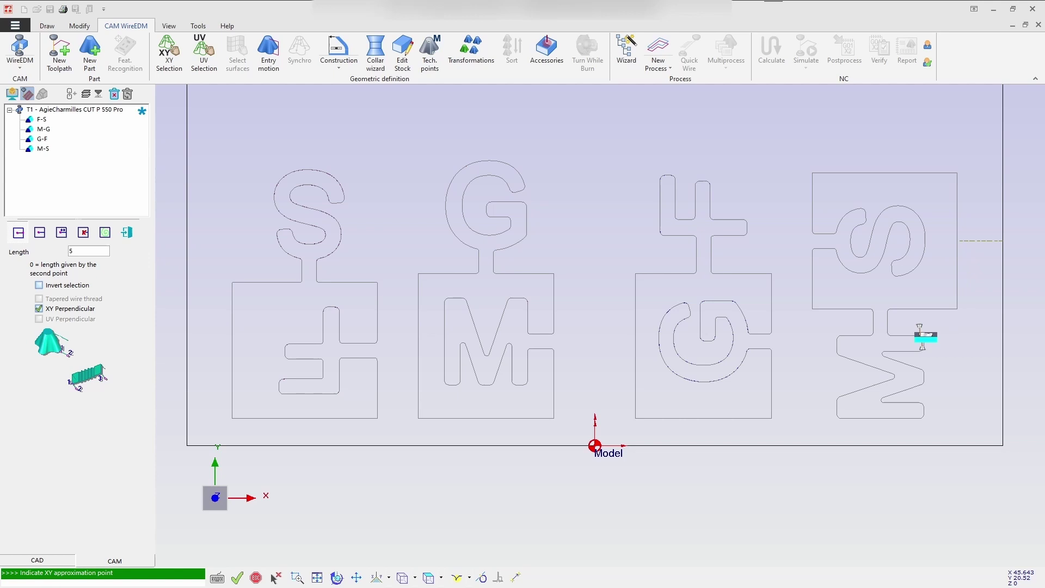
{"action": "left_click", "coordinate": [883, 317]}
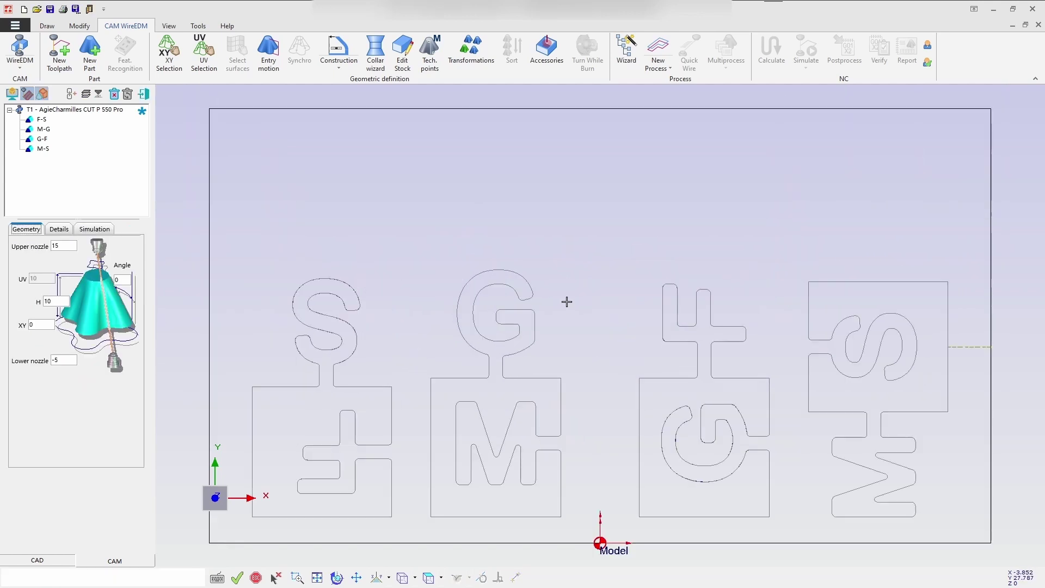
- Select parts F-S, M-G, G-F and M-S together in the tree and prepare them for toolpath generation
{"action": "left_click", "coordinate": [68, 110]}
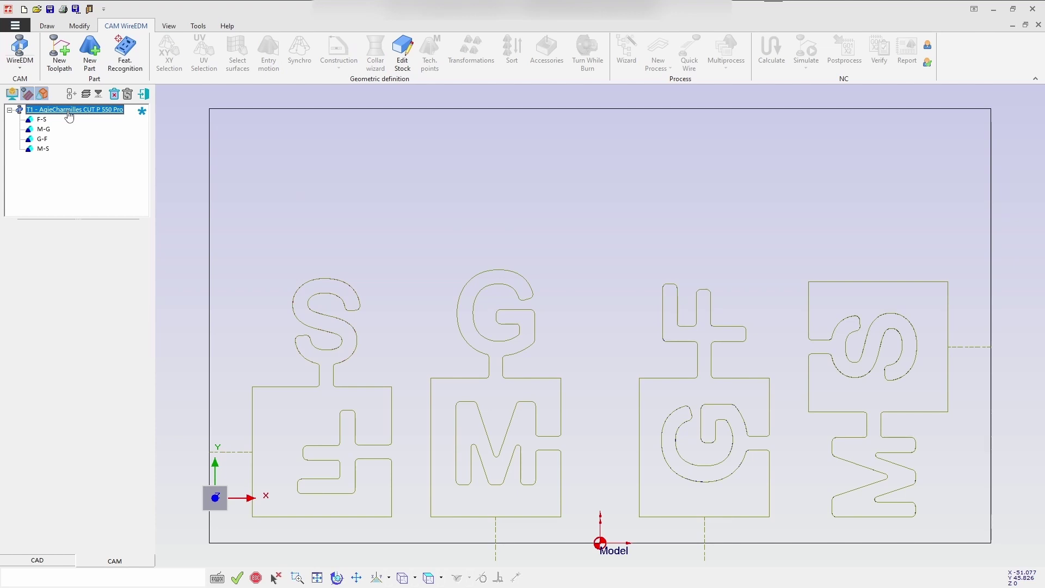
{"action": "left_click", "coordinate": [41, 120]}
{"action": "left_click", "coordinate": [44, 149], "text": "shift"}
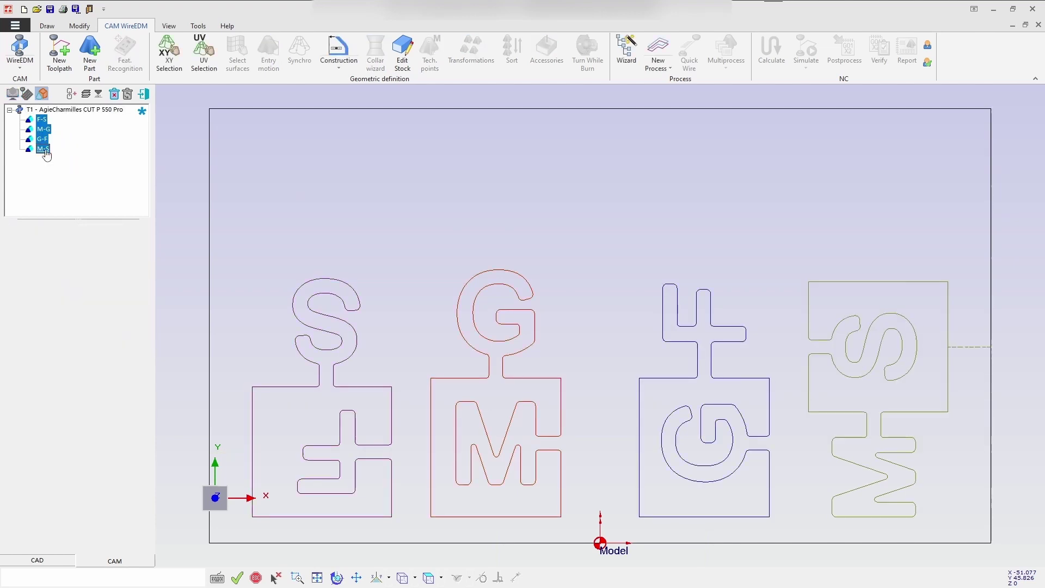
{"action": "left_click", "coordinate": [86, 95]}
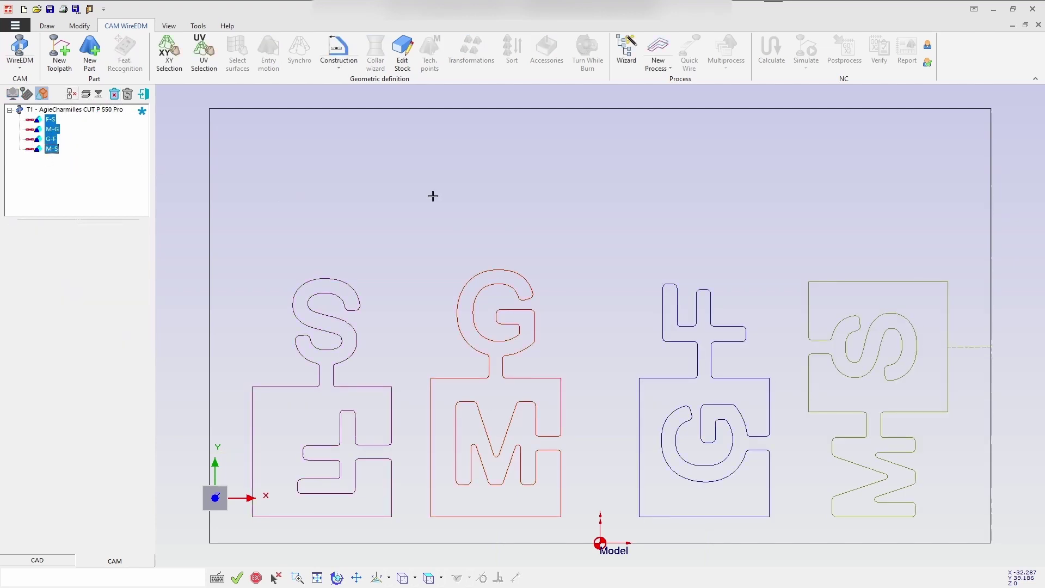
- In the process wizard, choose the technology database and set the wire diameter to 0.25
{"action": "left_click", "coordinate": [632, 71]}
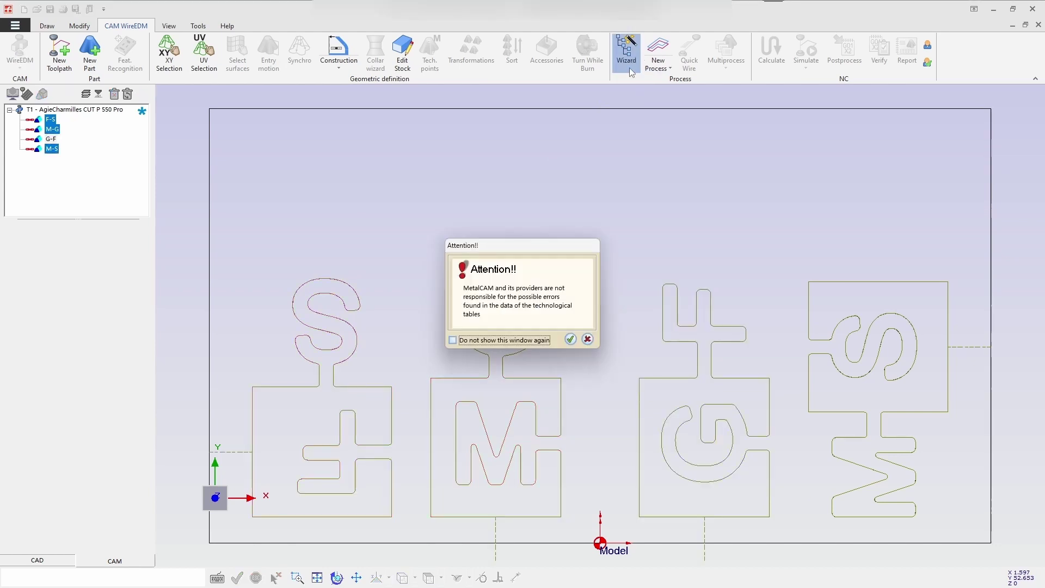
{"action": "left_click", "coordinate": [569, 339]}
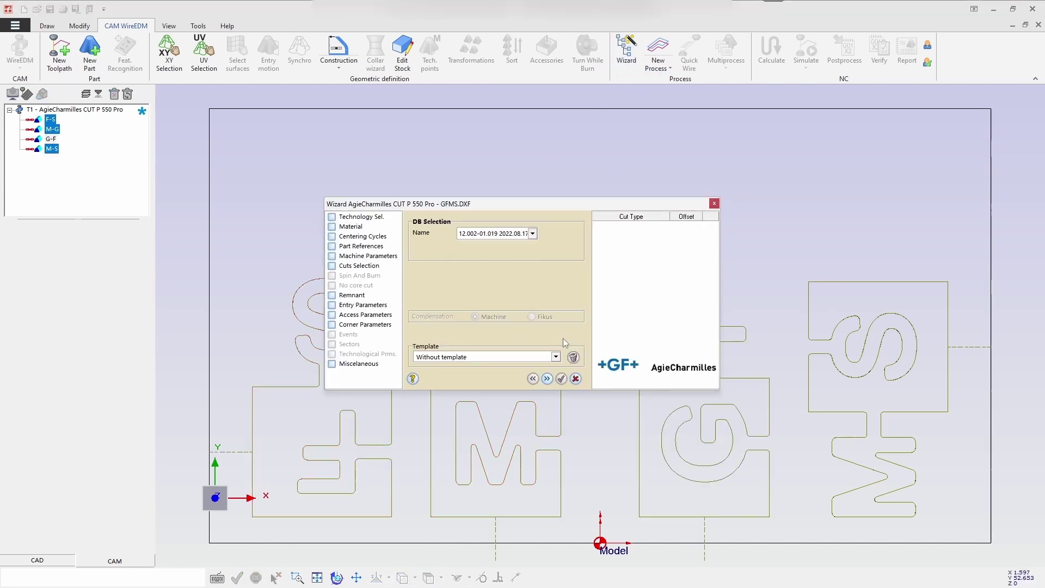
{"action": "left_click", "coordinate": [533, 233]}
{"action": "left_click", "coordinate": [531, 256]}
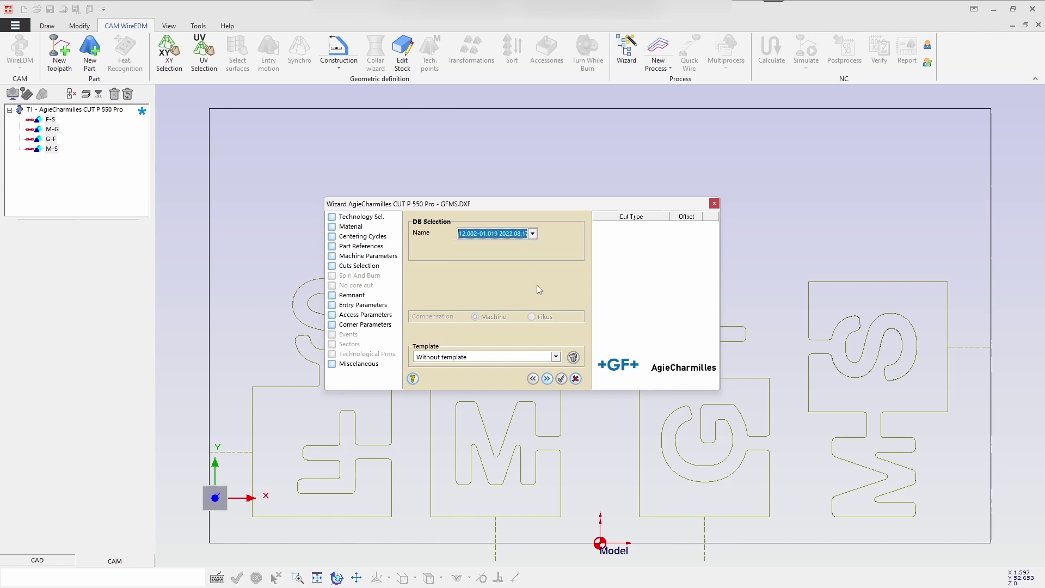
{"action": "left_click", "coordinate": [548, 378]}
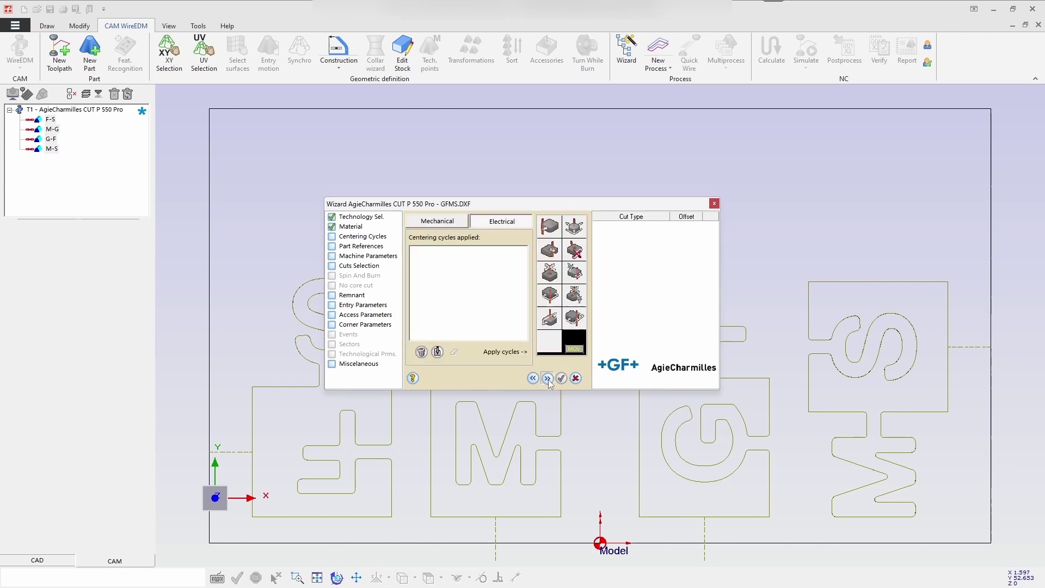
{"action": "left_click", "coordinate": [547, 379]}
{"action": "left_click", "coordinate": [548, 379]}
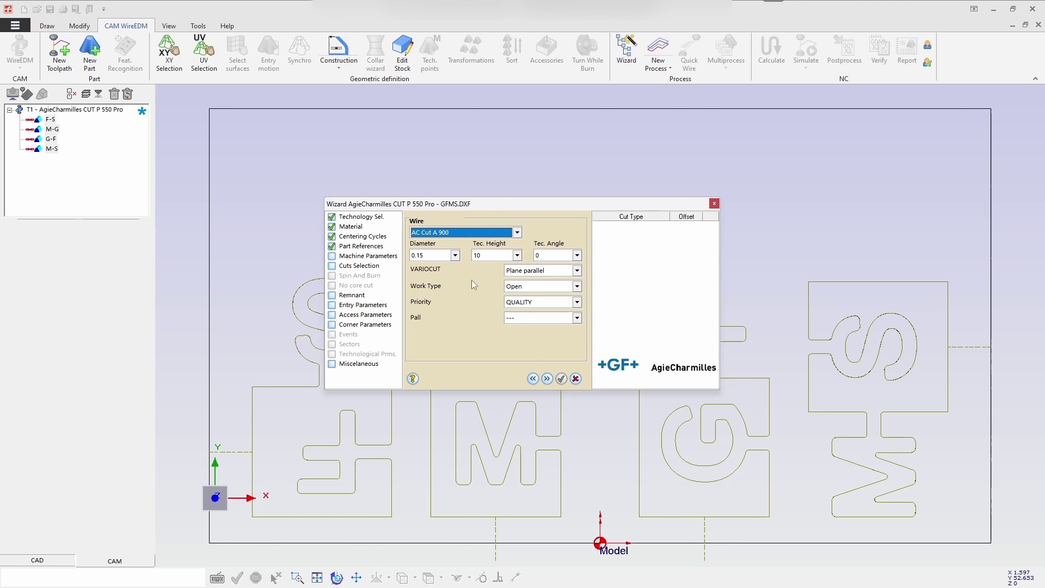
{"action": "left_click", "coordinate": [454, 255]}
{"action": "left_click", "coordinate": [452, 267]}
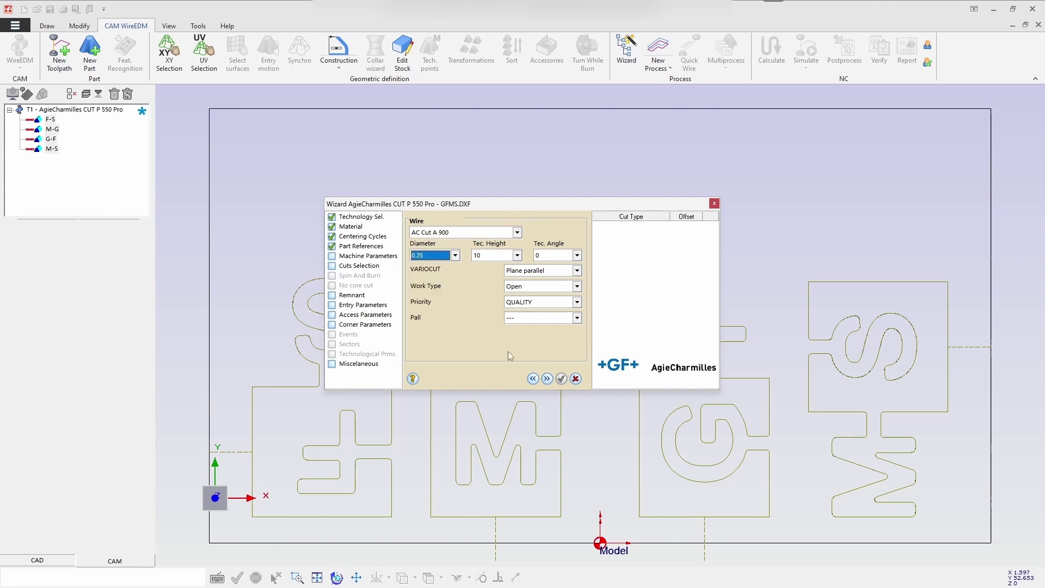
{"action": "left_click", "coordinate": [546, 380]}
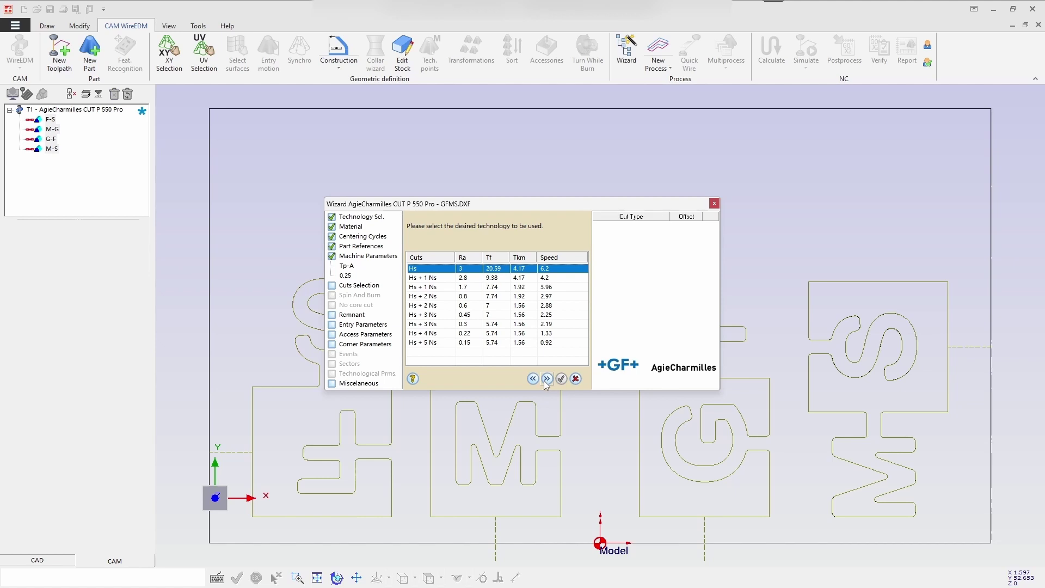
- Pick the Hs + 4 Ns cutting technology, set the remnant value to 2, and finish the wizard
{"action": "left_click", "coordinate": [512, 333]}
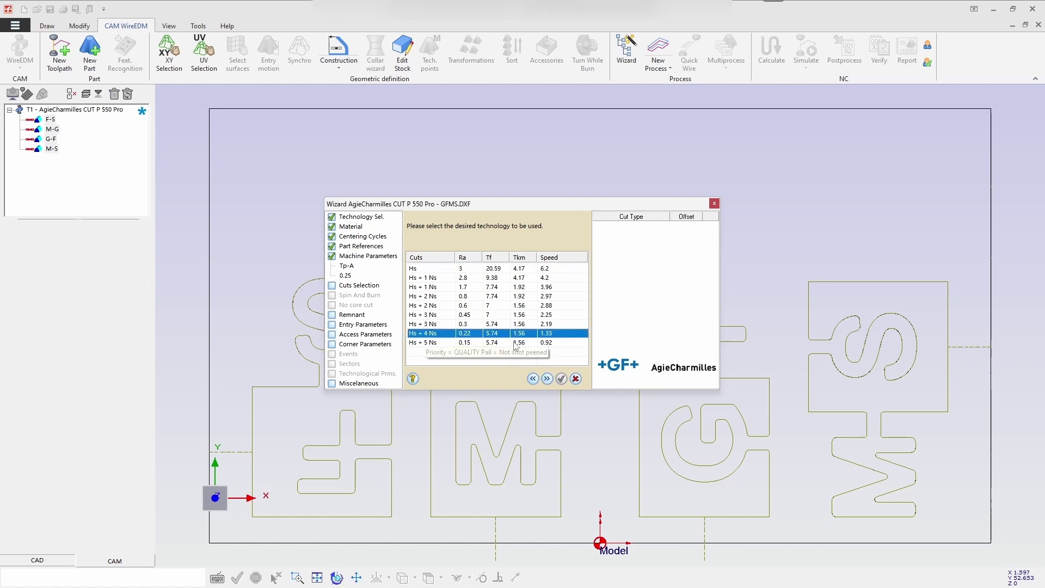
{"action": "left_click", "coordinate": [548, 379]}
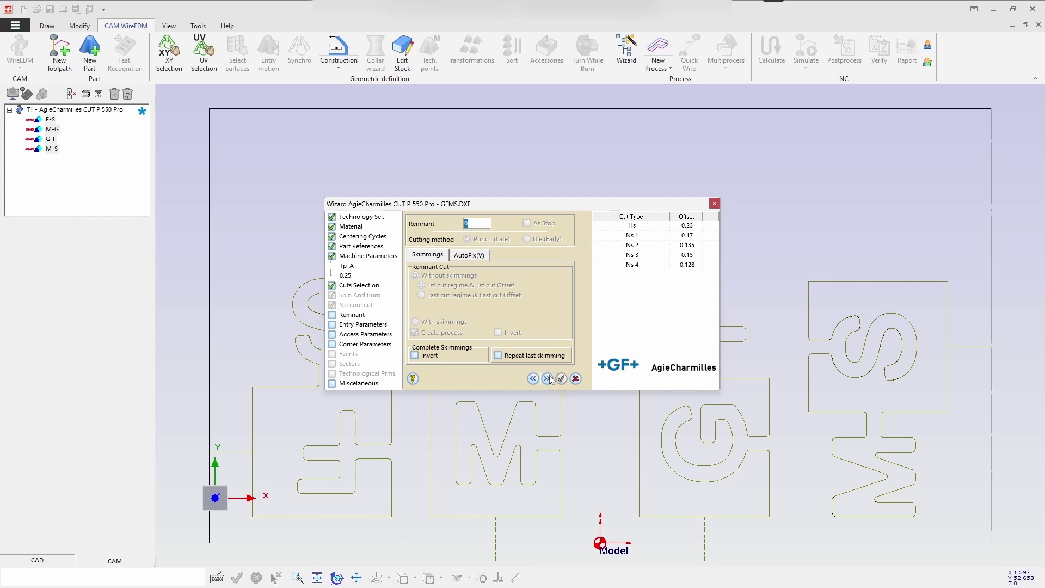
{"action": "type", "text": "2"}
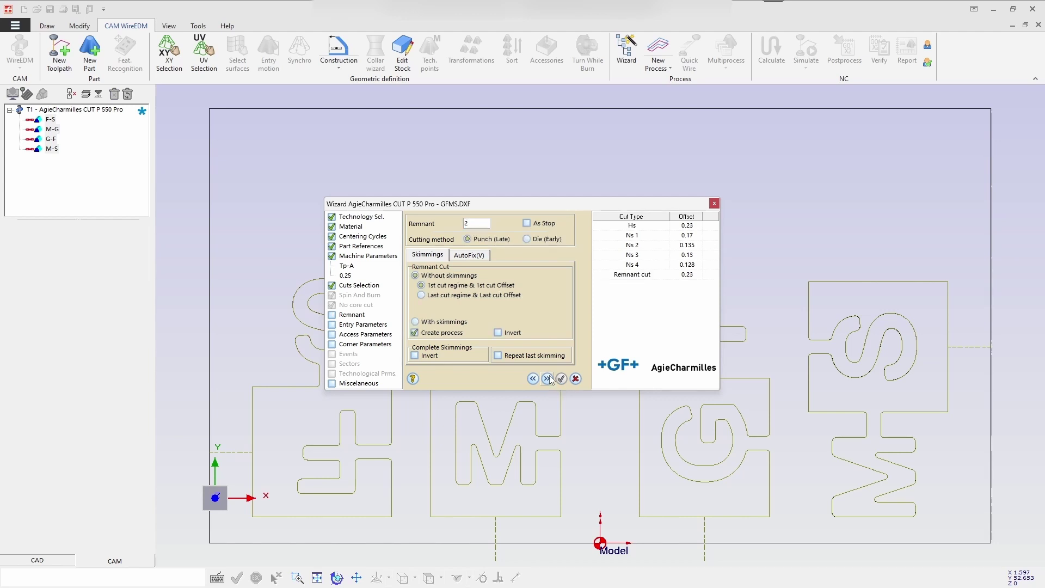
{"action": "left_click", "coordinate": [548, 379]}
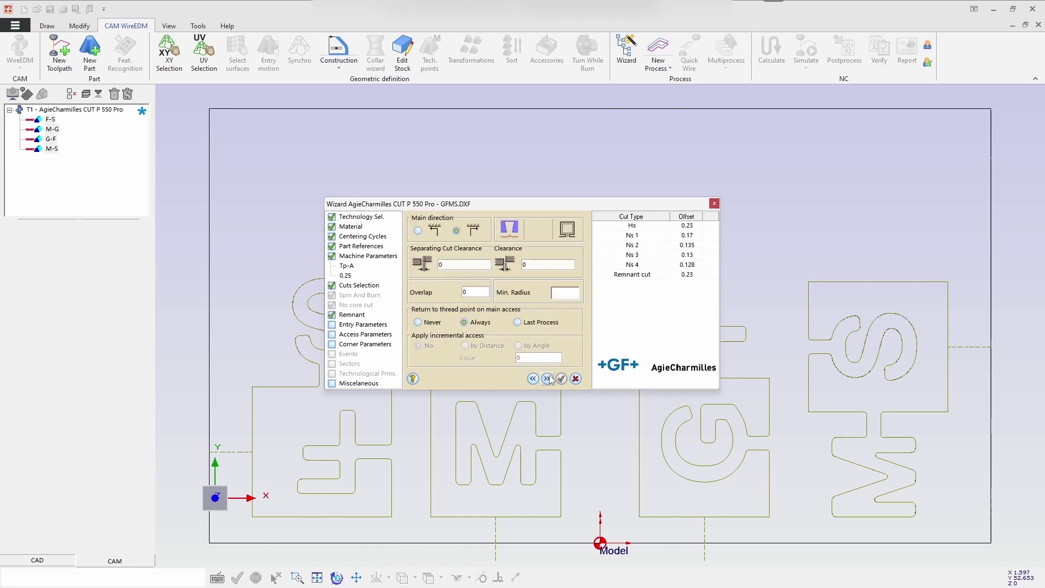
{"action": "left_click", "coordinate": [547, 378]}
{"action": "left_click", "coordinate": [547, 379]}
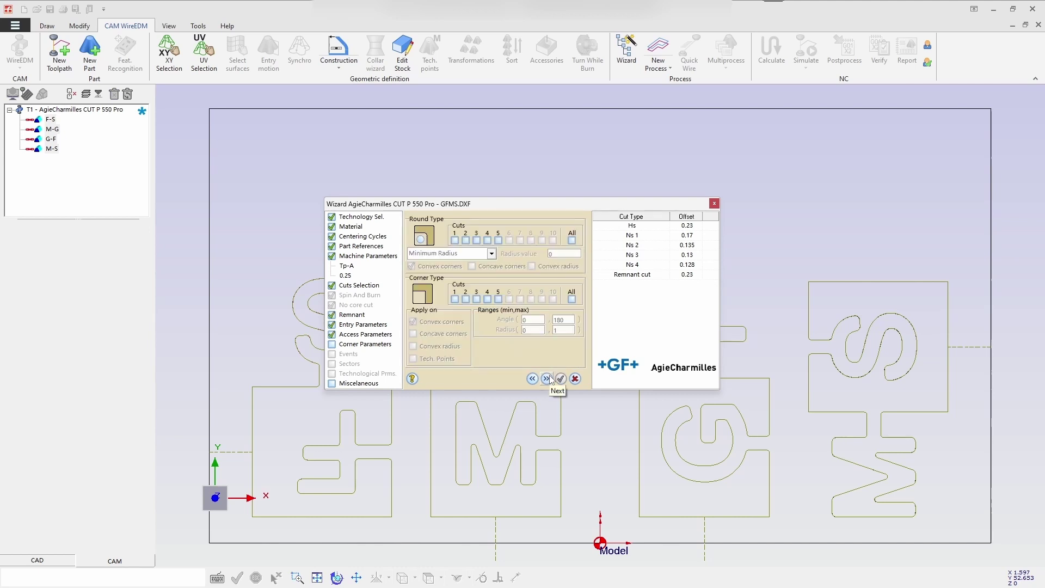
{"action": "left_click", "coordinate": [547, 379]}
{"action": "left_click", "coordinate": [561, 379]}
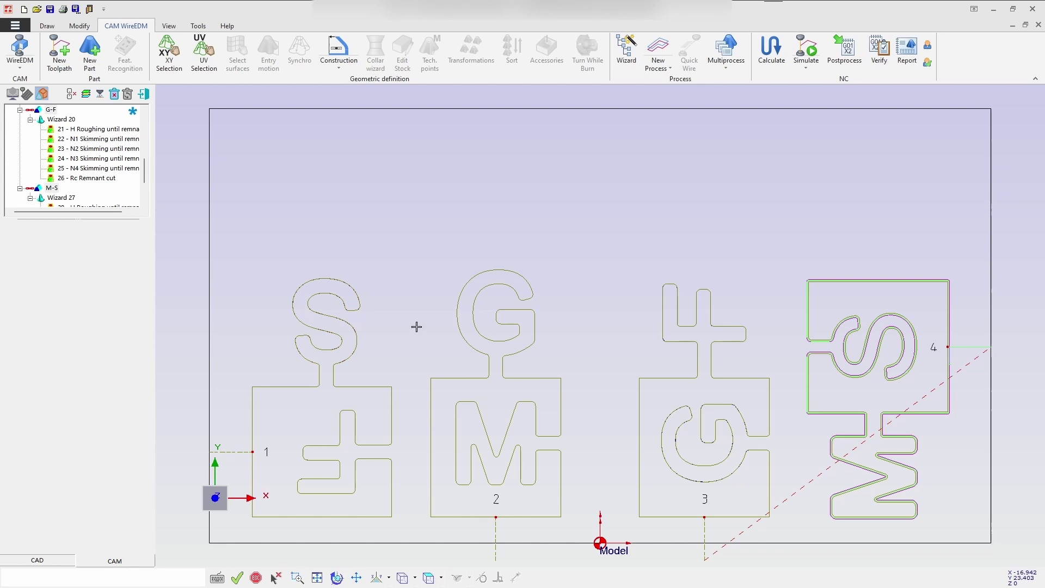
- Define the stock block Mat 34, 10 high, spanning X -45 to 45 and Y 0 to 50
{"action": "scroll", "coordinate": [60, 140], "scroll_direction": "up", "scroll_amount": 5}
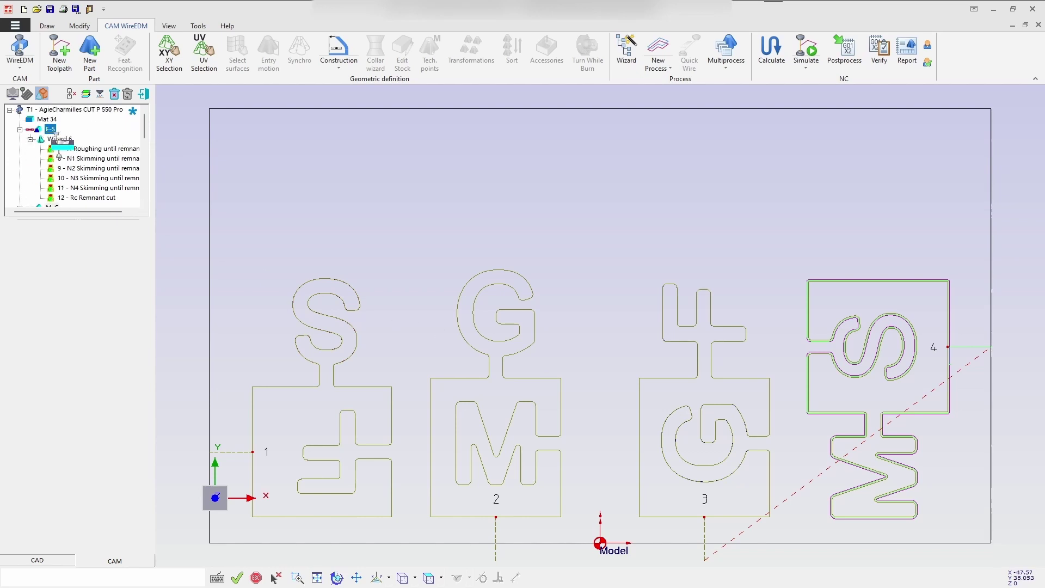
{"action": "left_click_drag", "start_coordinate": [60, 139], "coordinate": [77, 109]}
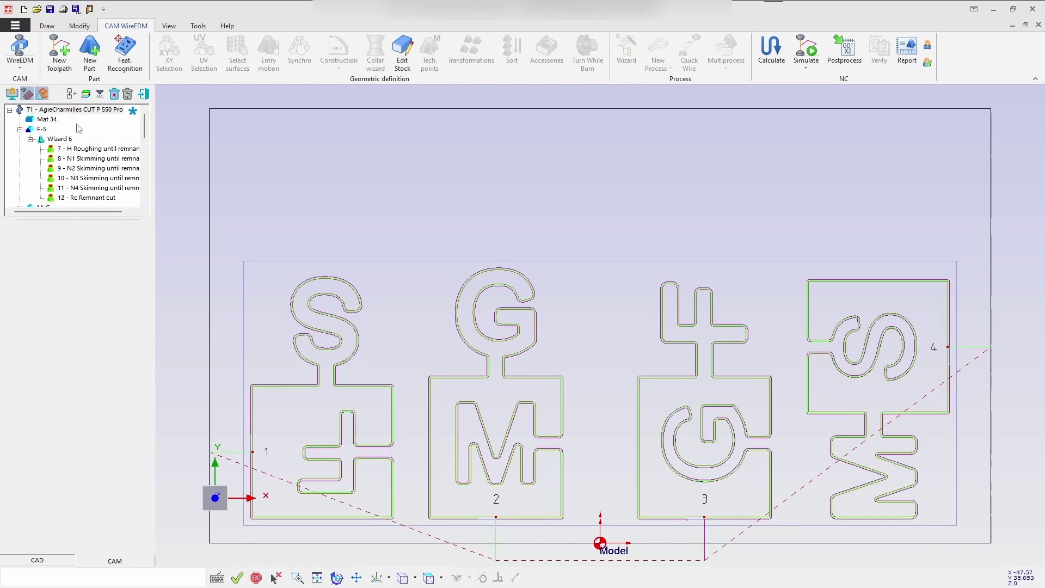
{"action": "right_click", "coordinate": [72, 110]}
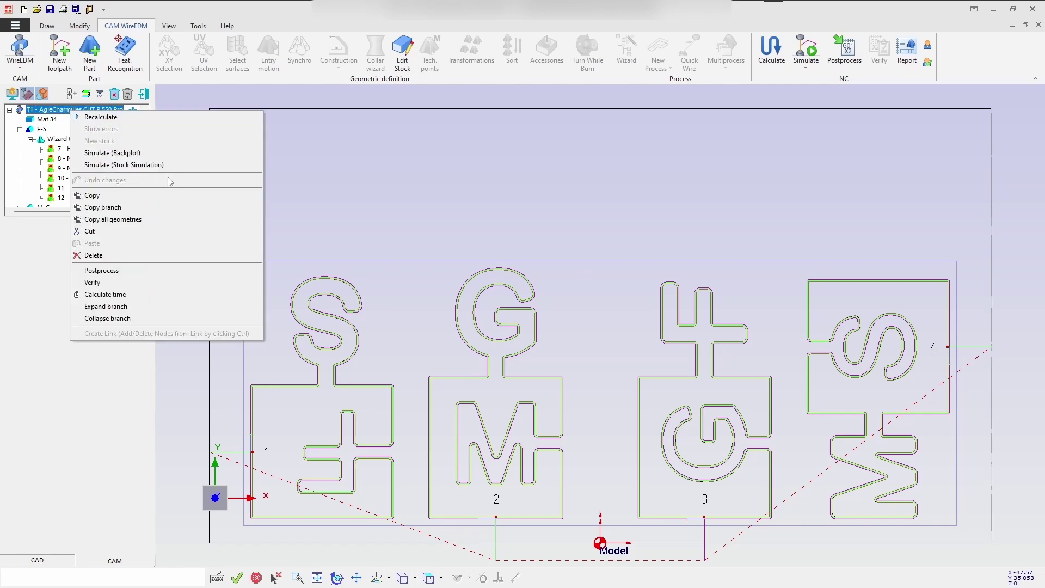
{"action": "left_click", "coordinate": [44, 120]}
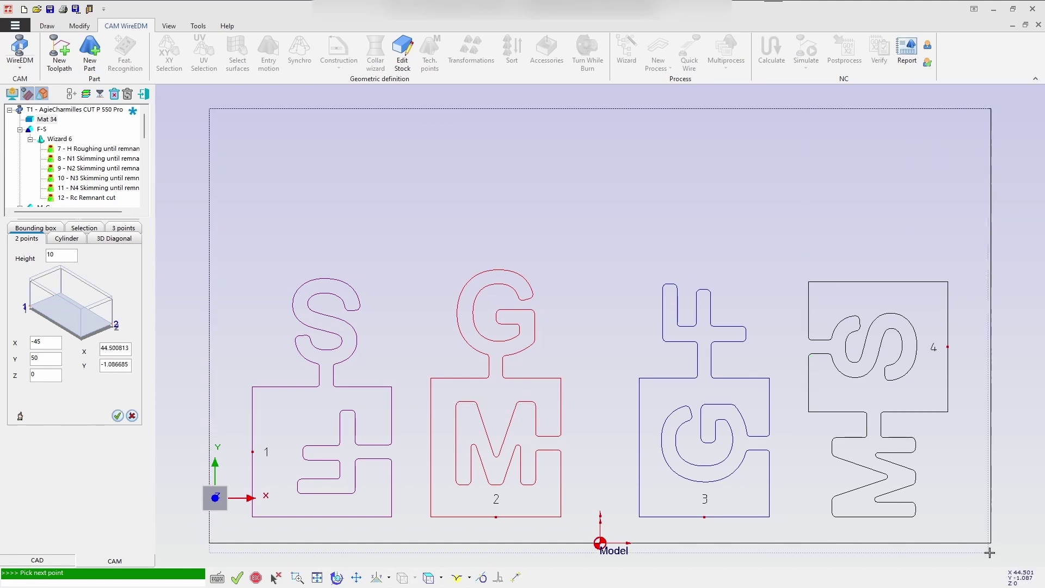
{"action": "left_click", "coordinate": [119, 416]}
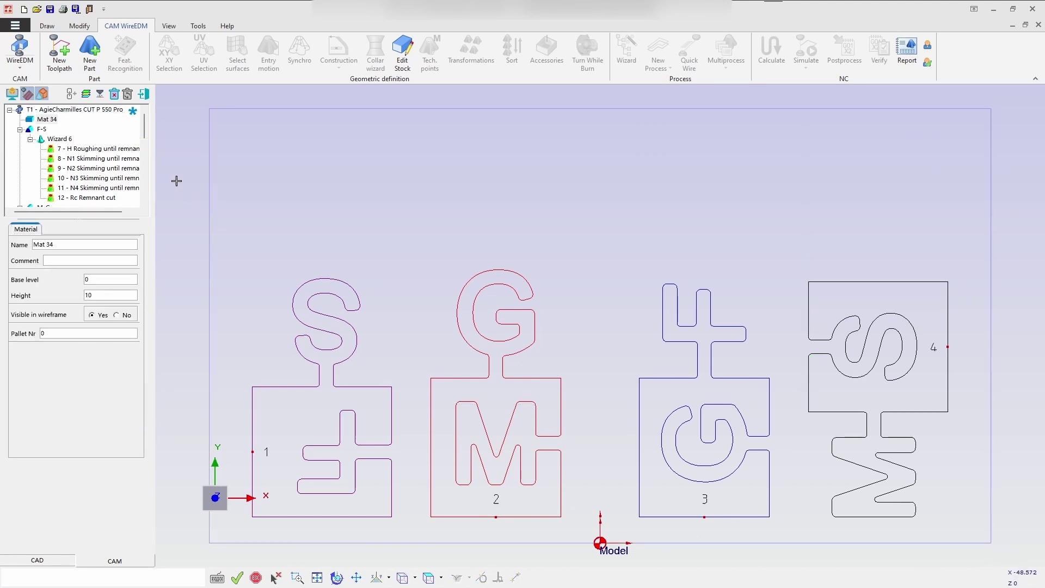
- Switch to an isometric view of the whole stock and start the stock simulation of all toolpaths
{"action": "key", "text": "F8"}
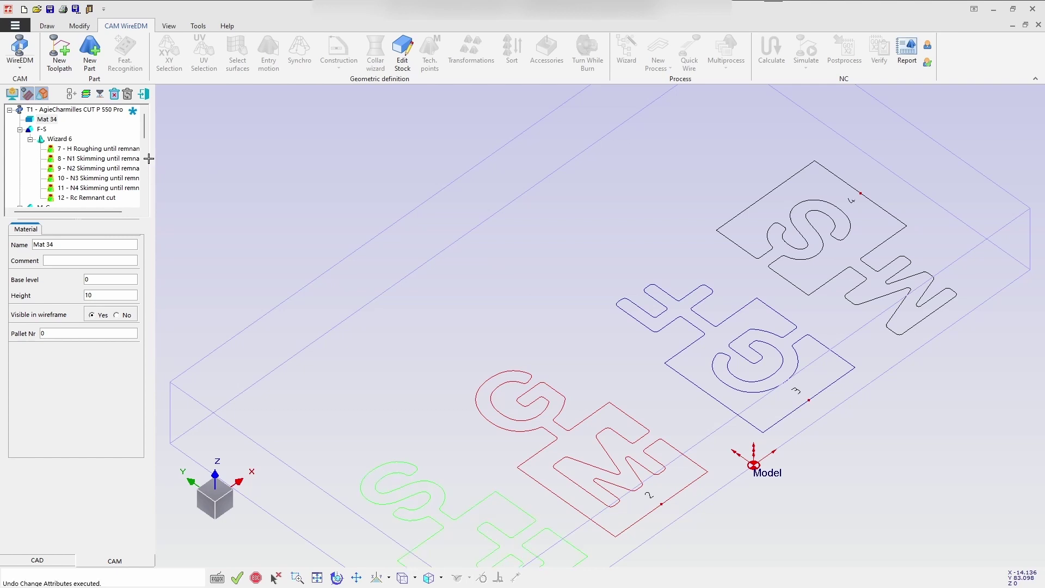
{"action": "key", "text": "F2"}
{"action": "left_click", "coordinate": [60, 142]}
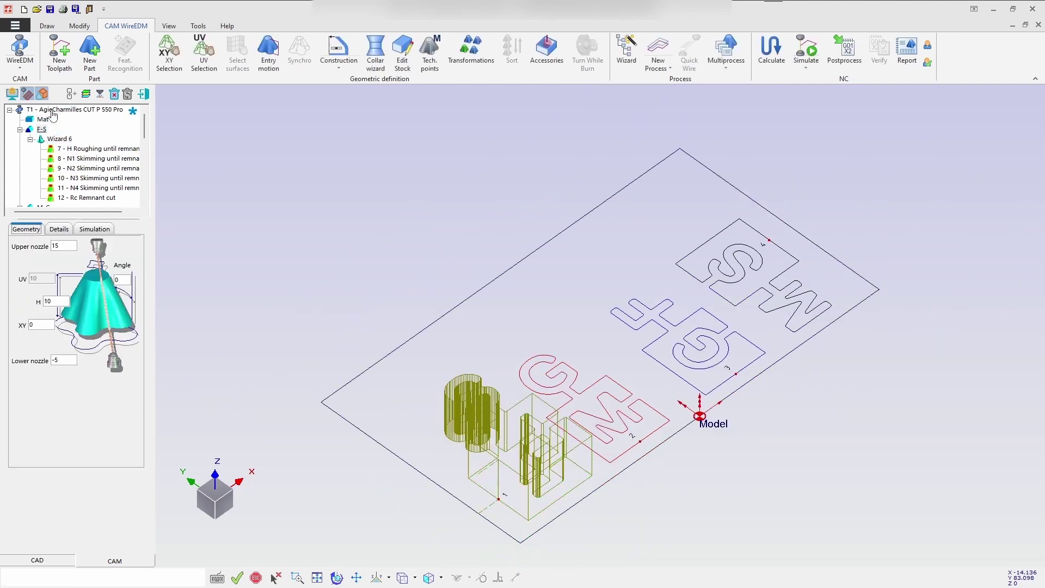
{"action": "left_click", "coordinate": [52, 112]}
{"action": "right_click", "coordinate": [49, 115]}
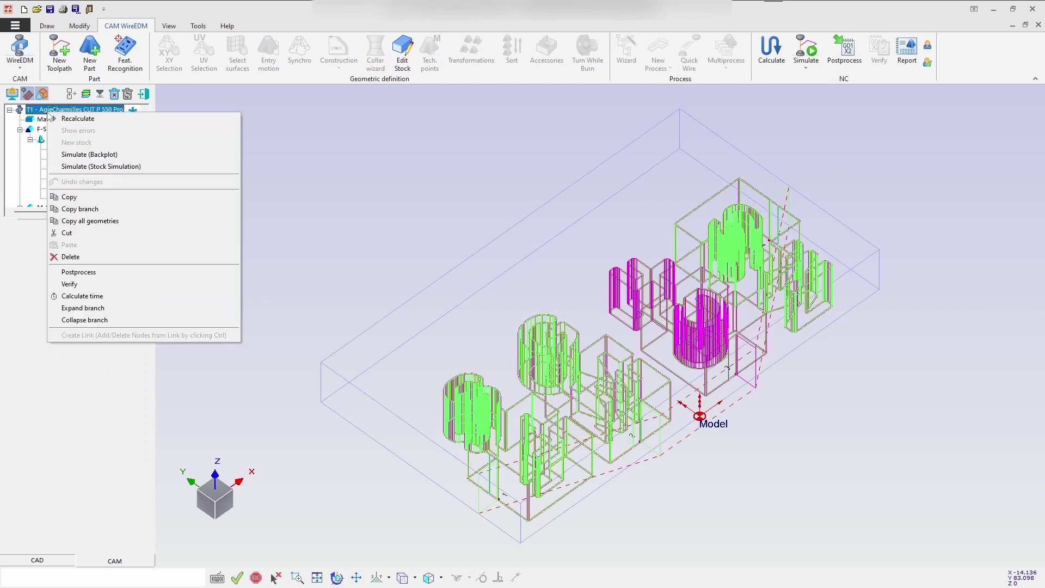
{"action": "left_click", "coordinate": [103, 166]}
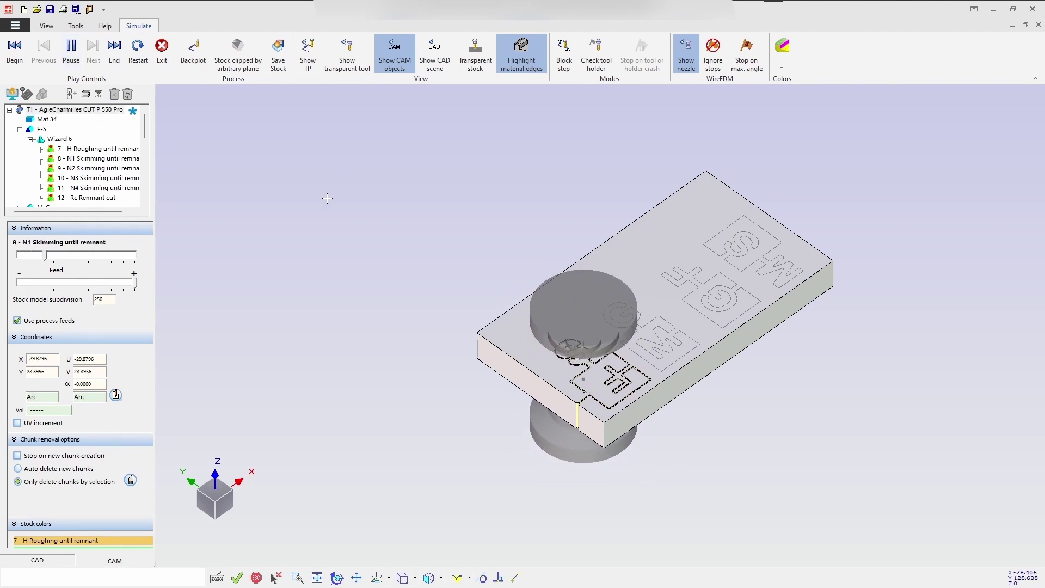
- Run the simulation through to the remnant cut and show the cut-out letters as separate chunks
{"action": "scroll", "coordinate": [327, 198], "scroll_direction": "up", "scroll_amount": 3}
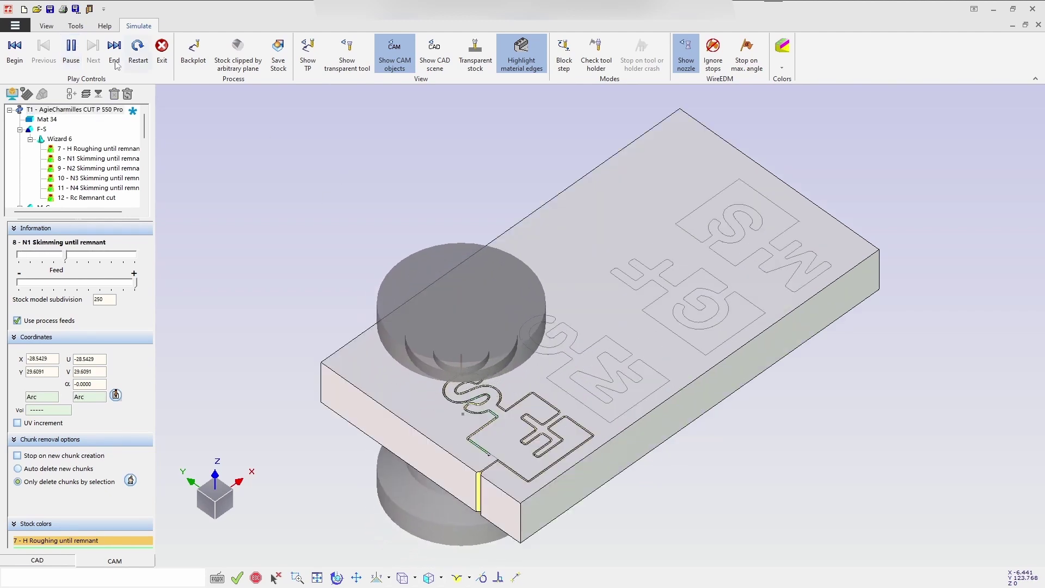
{"action": "left_click", "coordinate": [73, 50]}
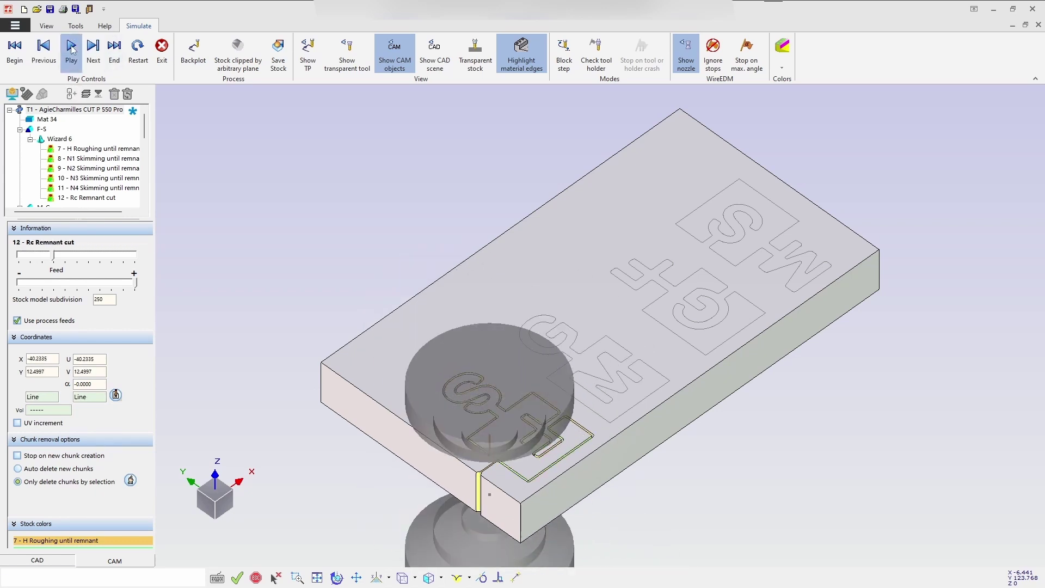
{"action": "left_click", "coordinate": [72, 49]}
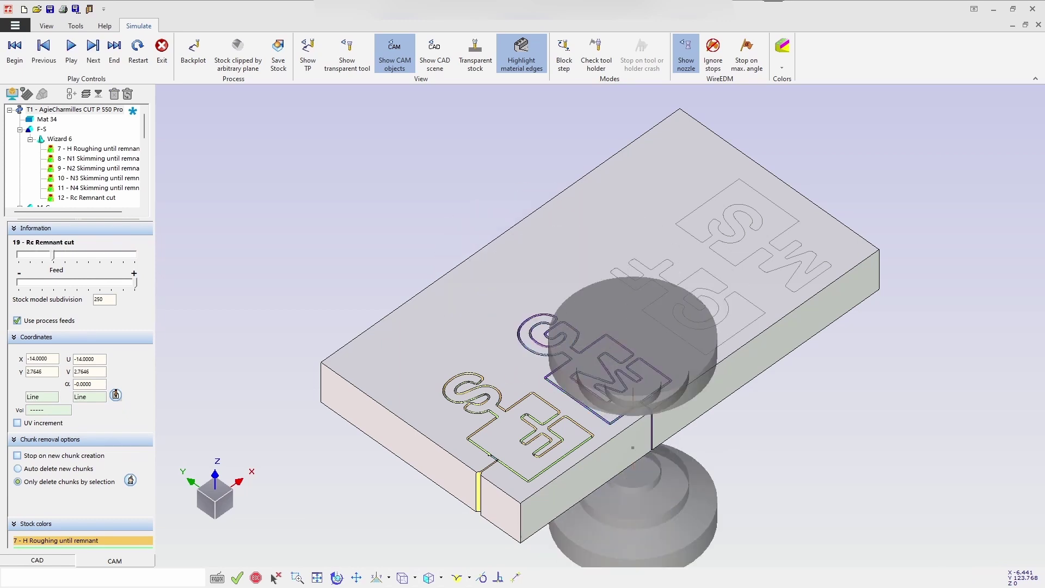
{"action": "left_click", "coordinate": [75, 54]}
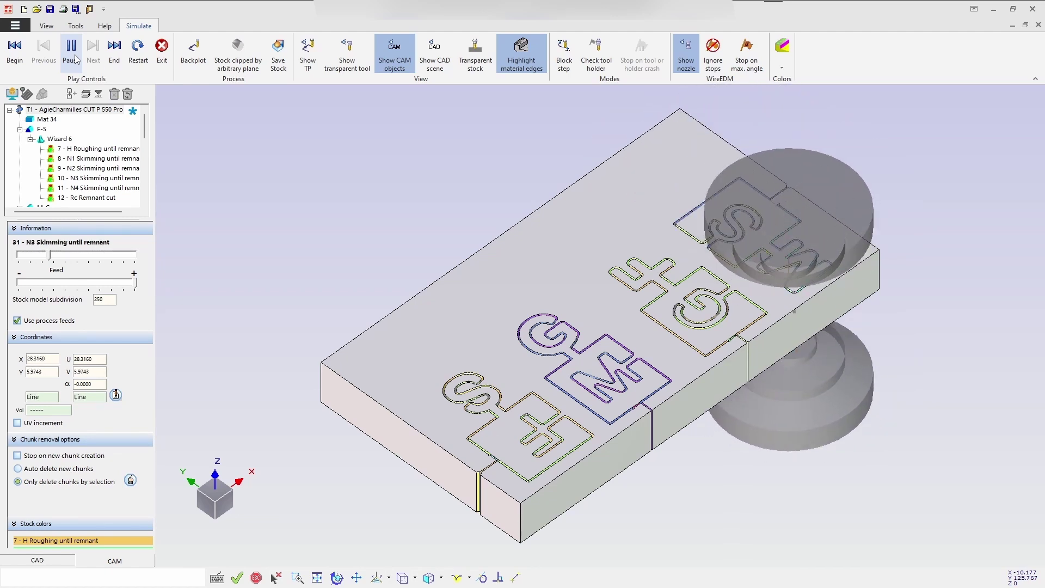
{"action": "left_click", "coordinate": [131, 480]}
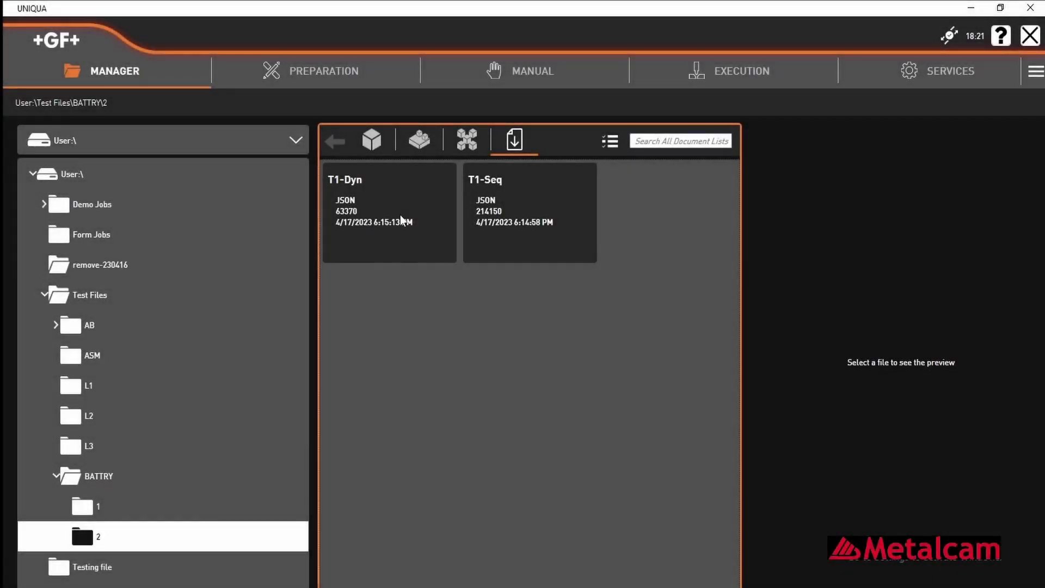
- Convert the T1-Dyn program file into the job T1-Dyn_1 in Manager
{"action": "left_click", "coordinate": [401, 216]}
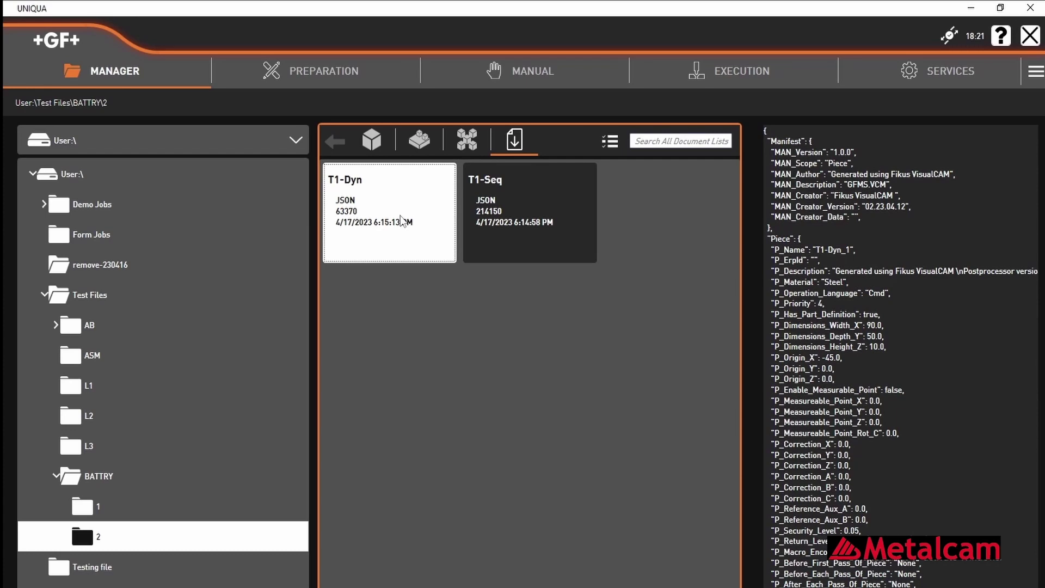
{"action": "left_click", "coordinate": [428, 248]}
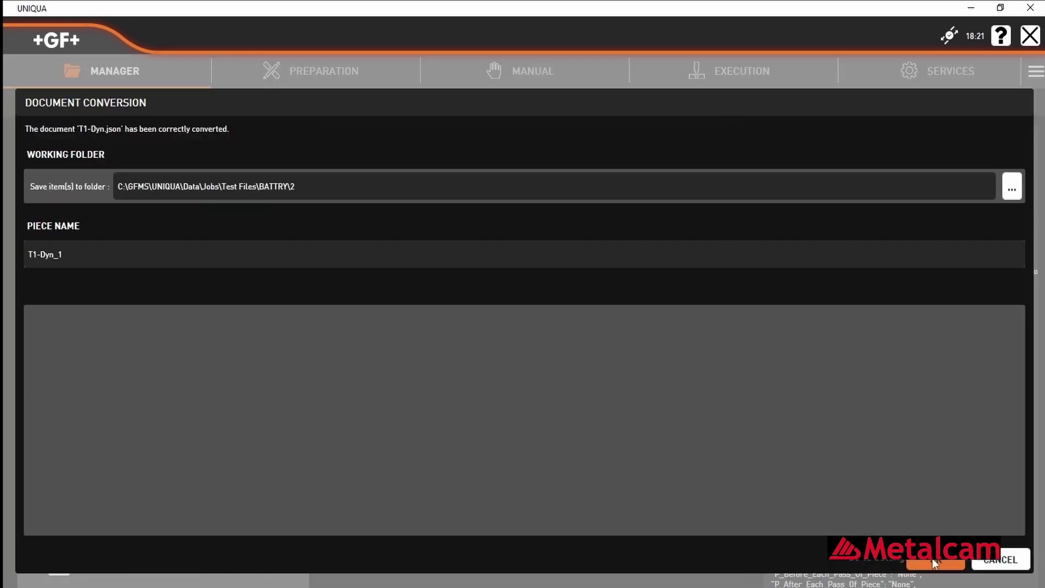
{"action": "left_click", "coordinate": [935, 562]}
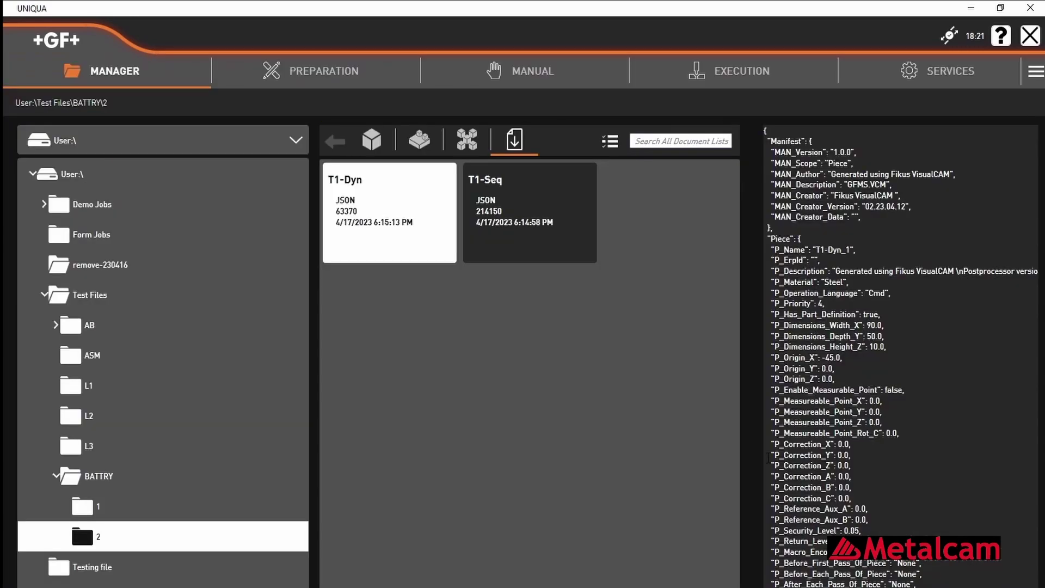
- Open job T1-Dyn_1 in Preparation and view the part zoomed, from the front, then from the top
{"action": "left_click", "coordinate": [402, 251]}
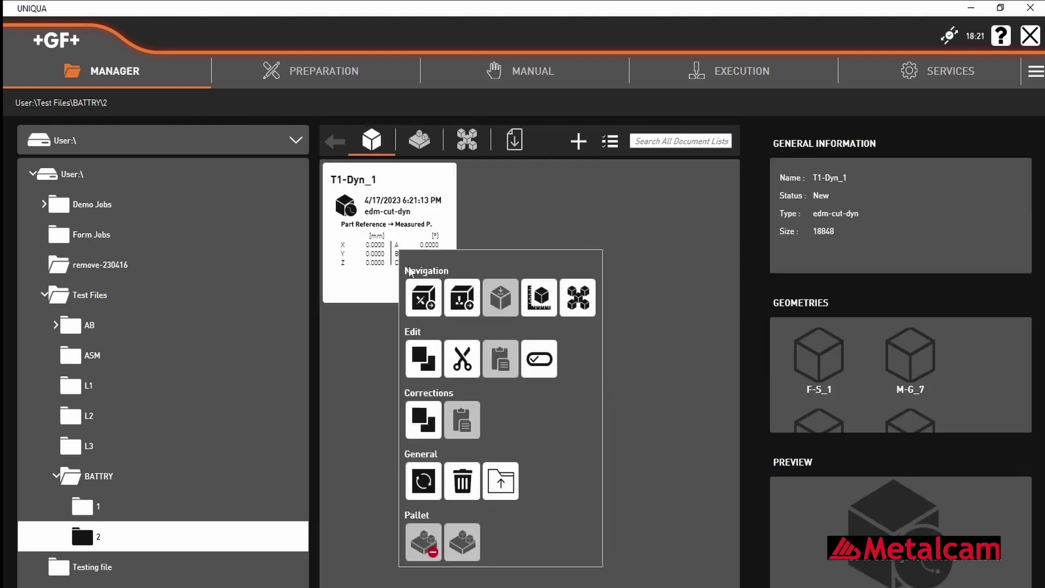
{"action": "left_click", "coordinate": [422, 299]}
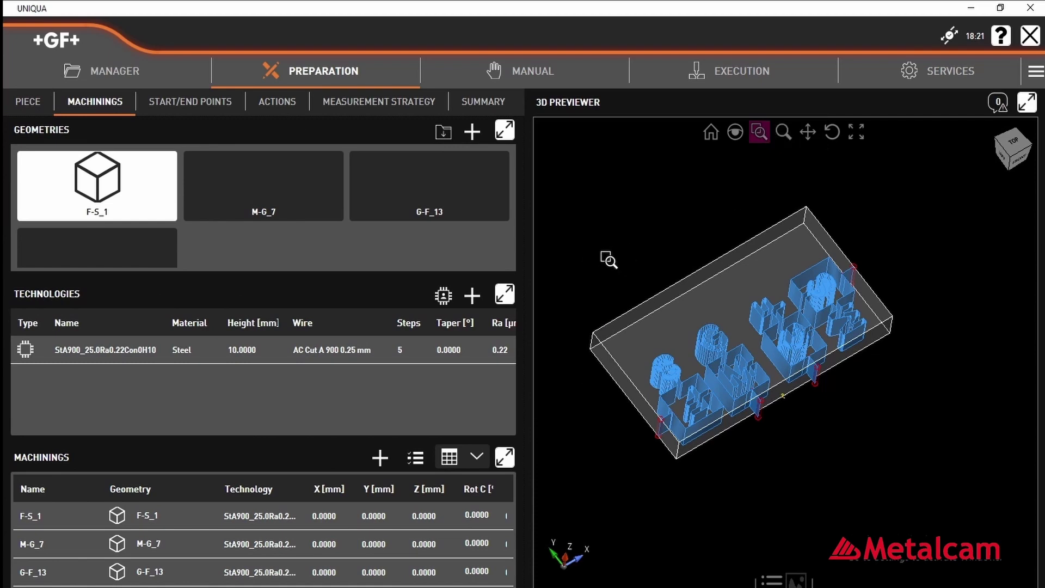
{"action": "left_click_drag", "start_coordinate": [609, 260], "coordinate": [886, 441]}
{"action": "middle_click_drag", "start_coordinate": [839, 454], "coordinate": [796, 421]}
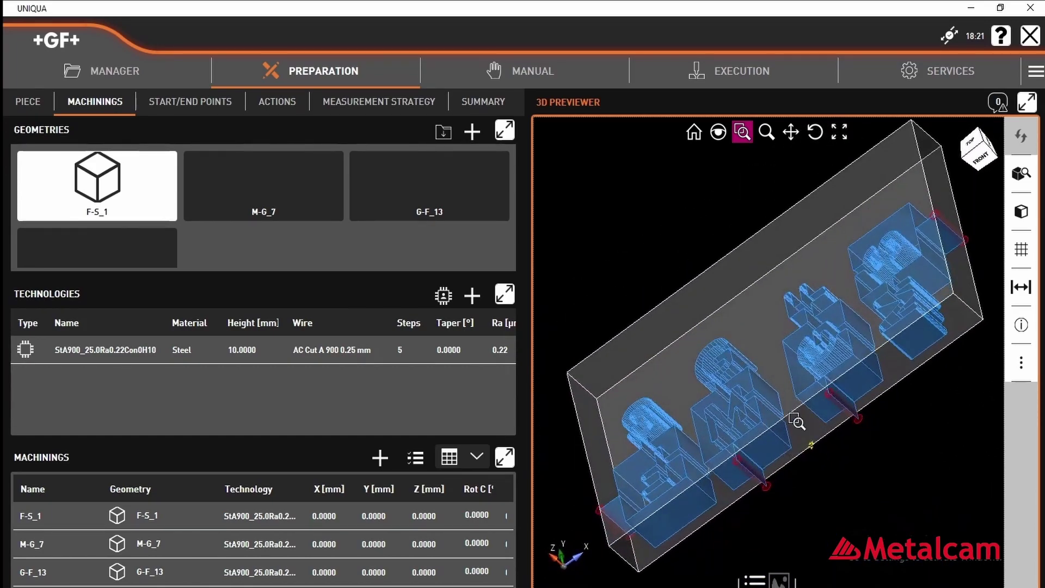
{"action": "left_click", "coordinate": [971, 146]}
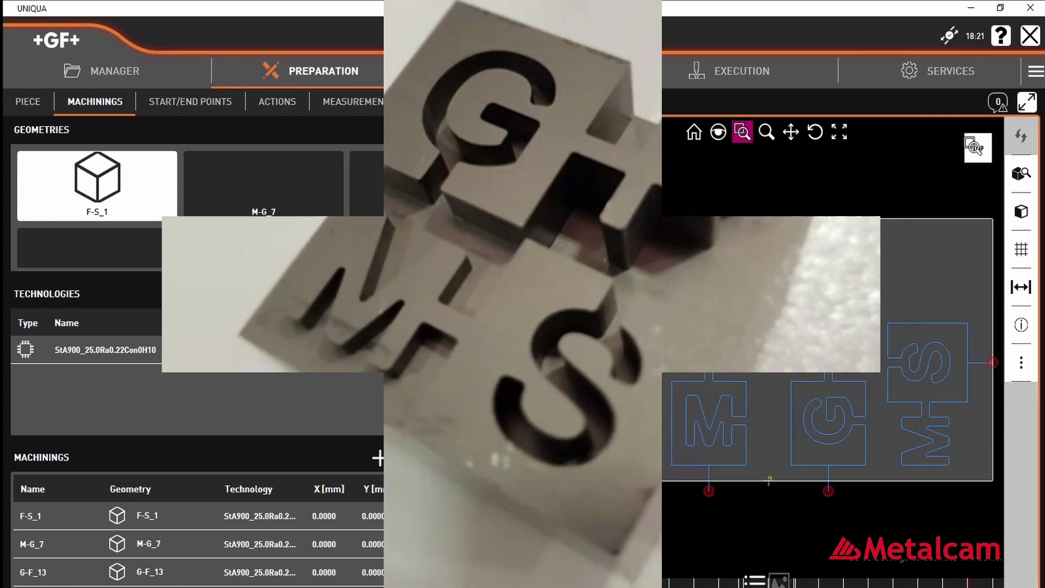